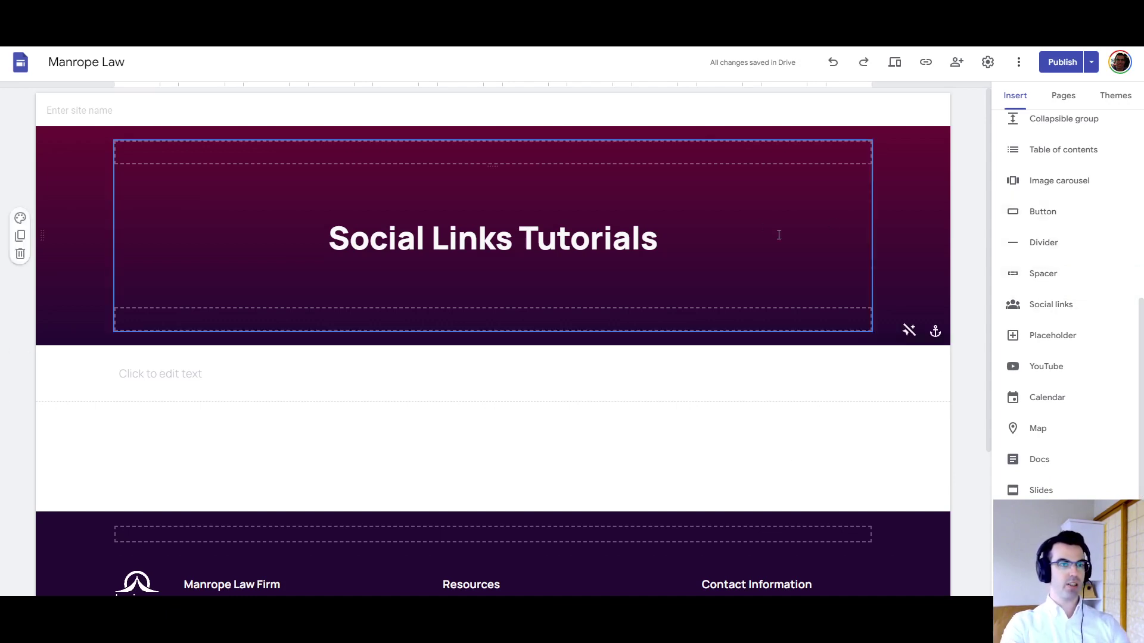
Start a Social links widget and enter twitter.com, facebook.com and reddit.com as its three links.
scroll(1076, 297, "up", 4)
scroll(1076, 298, "up", 2)
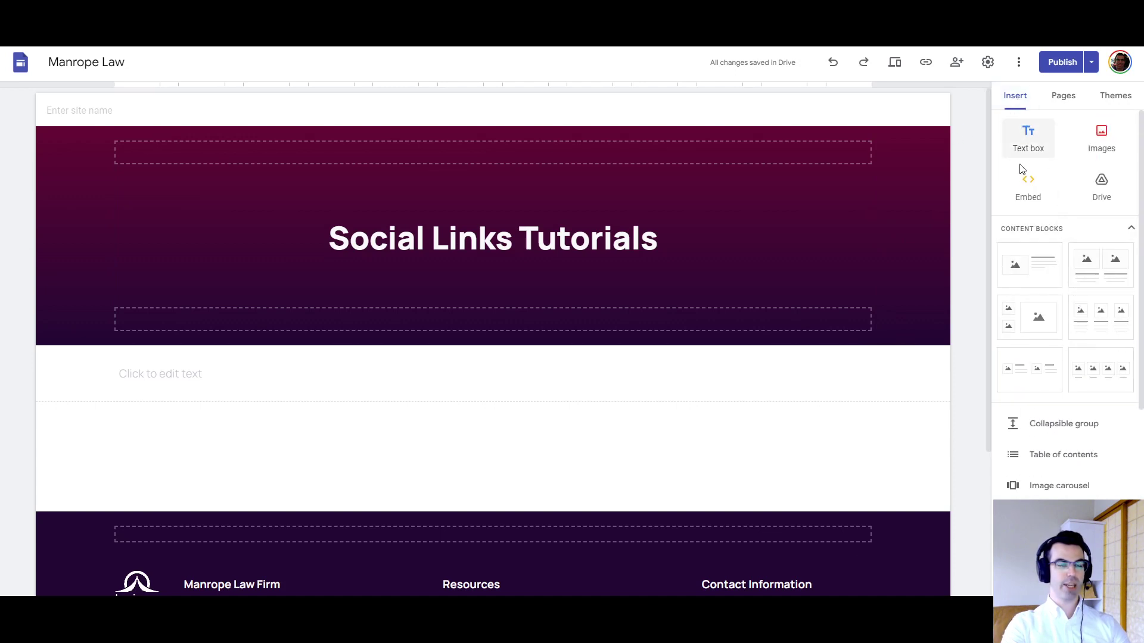
scroll(1068, 274, "down", 3)
scroll(1068, 274, "down", 3)
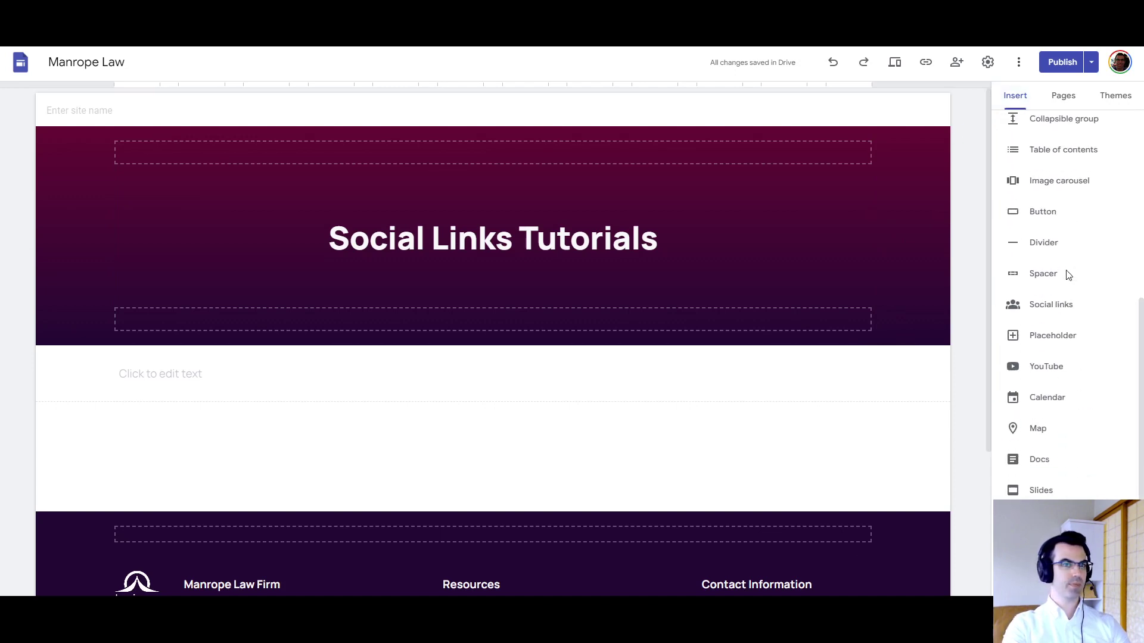
left_click(1066, 309)
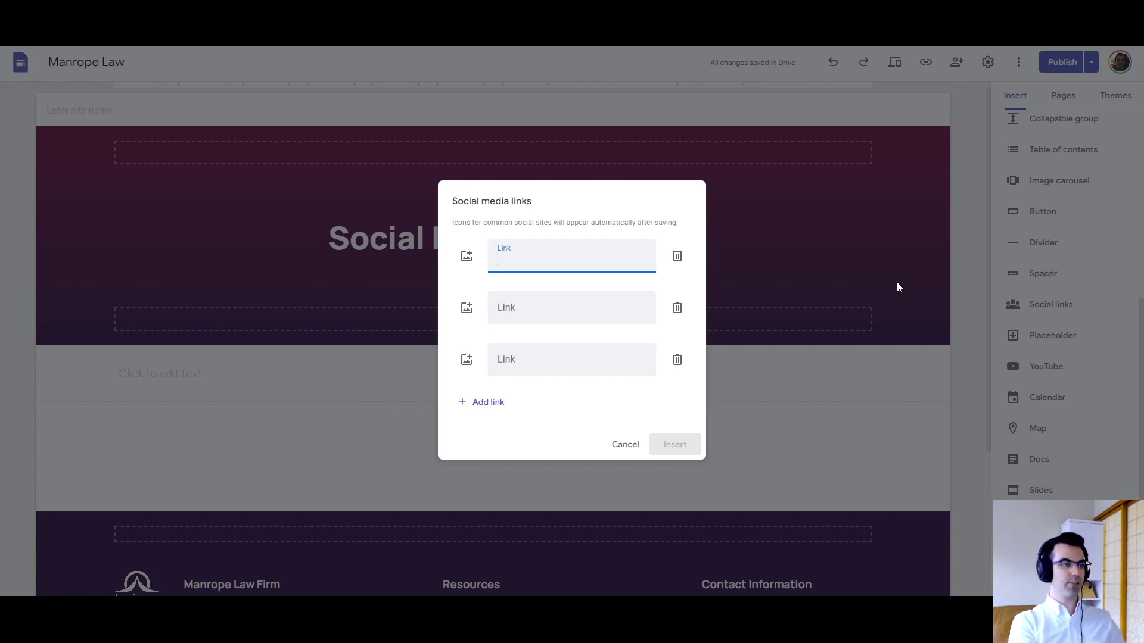
type("twitter.com")
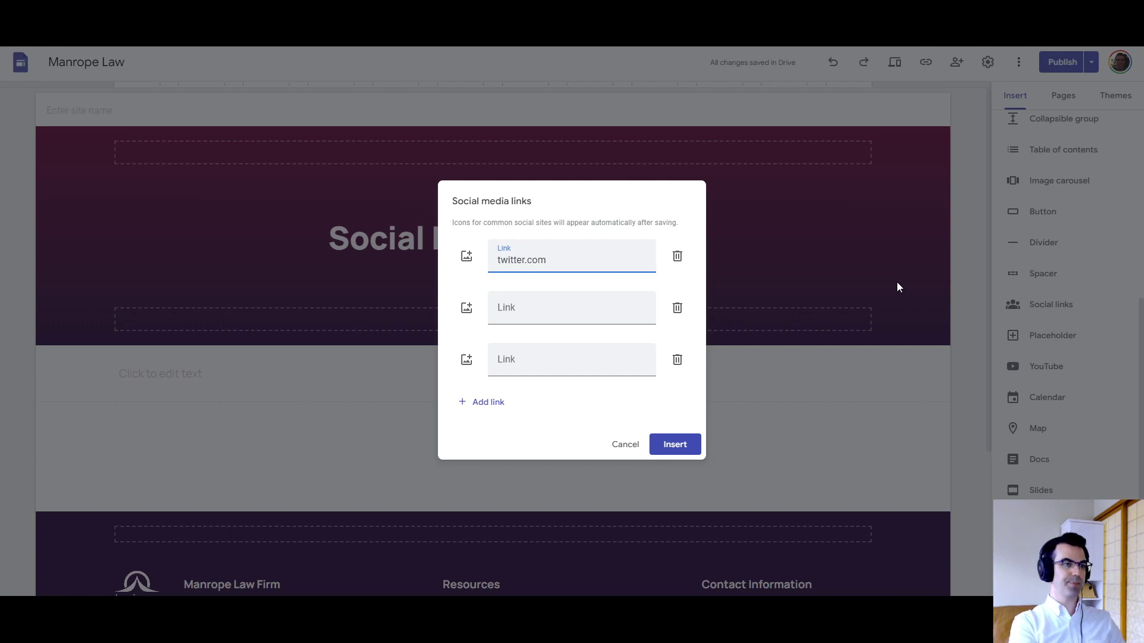
key("Tab")
key("Tab")
key("Tab")
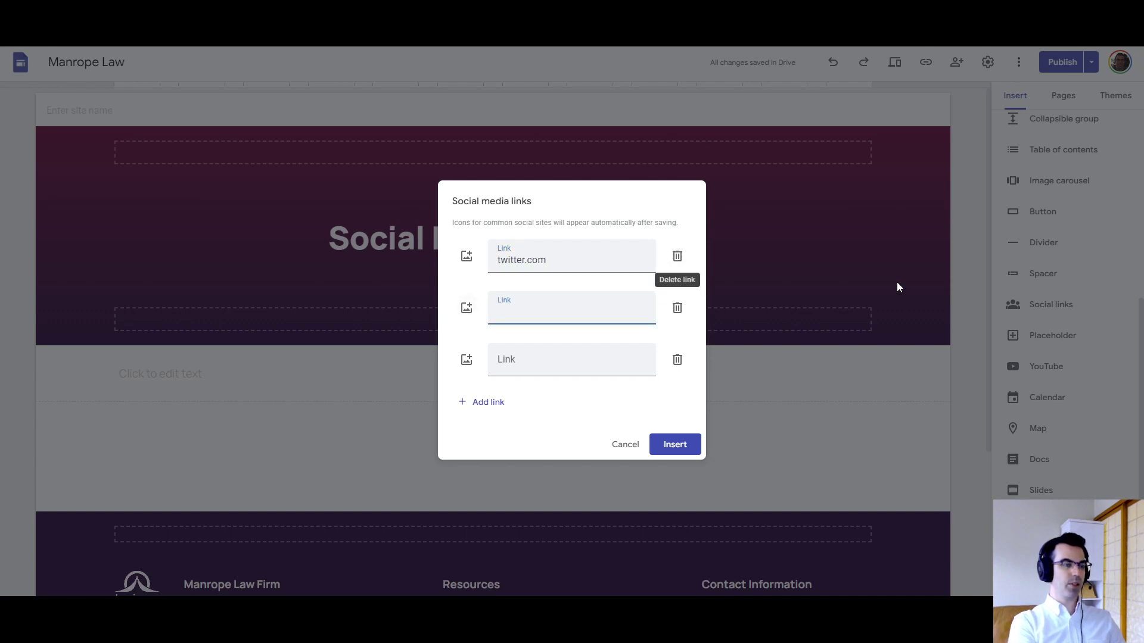
type("facebookc.")
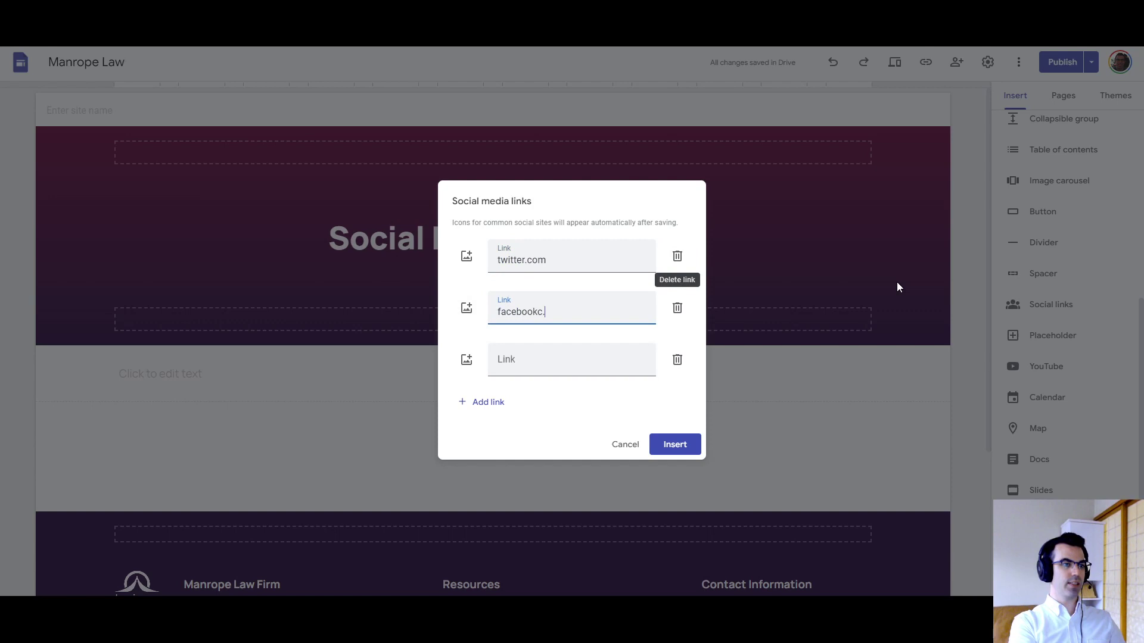
type(".com")
key("Tab")
key("Tab")
key("Tab")
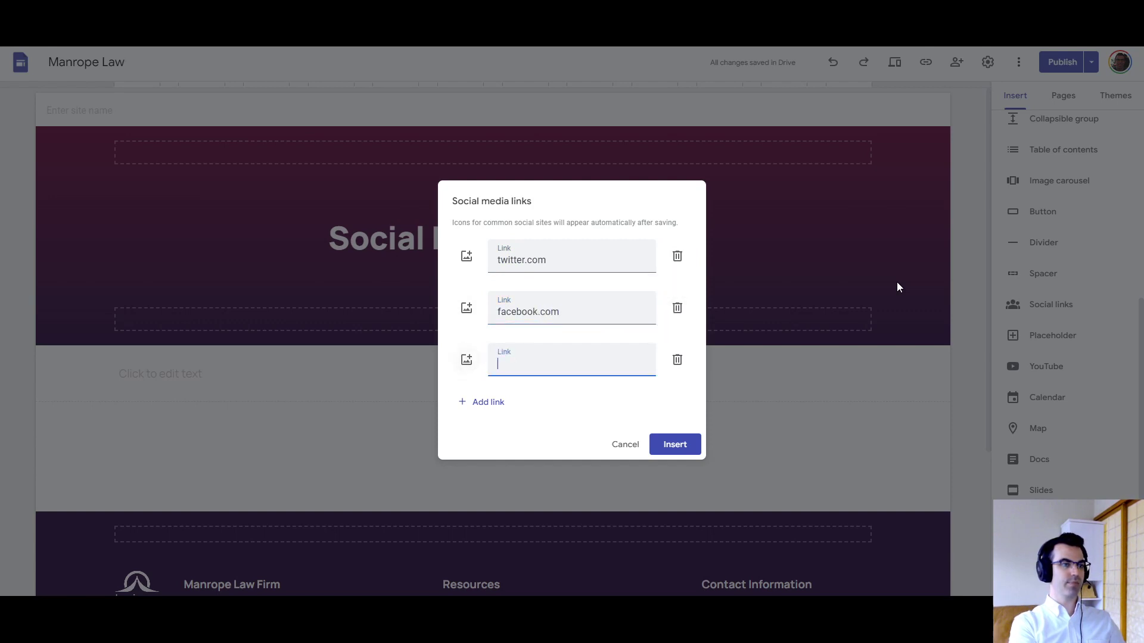
type("reddit.")
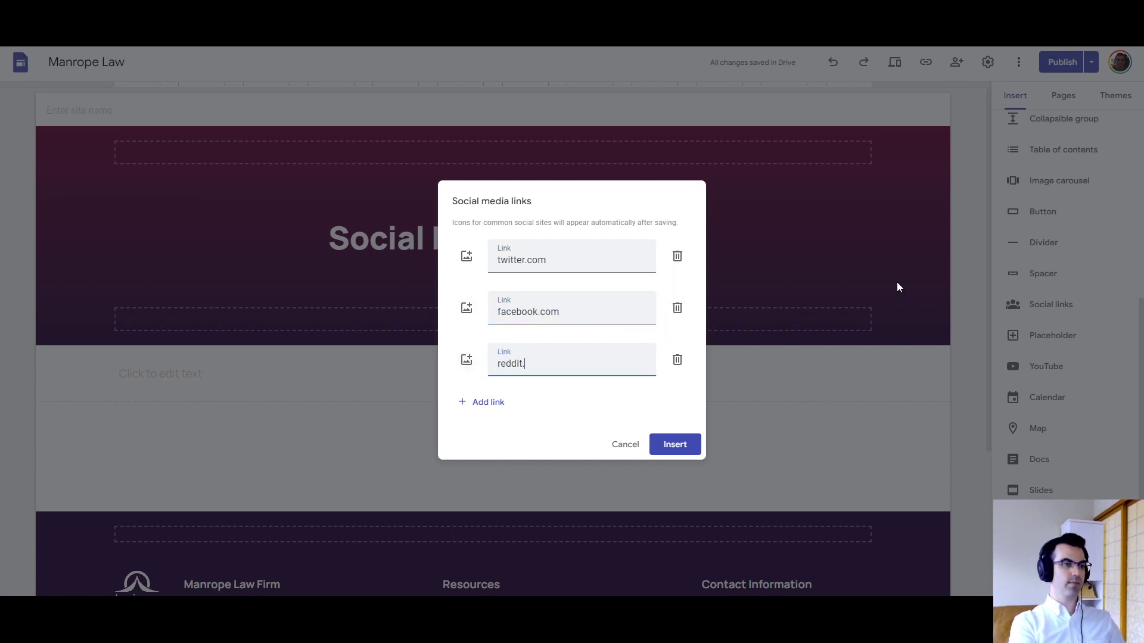
type("com")
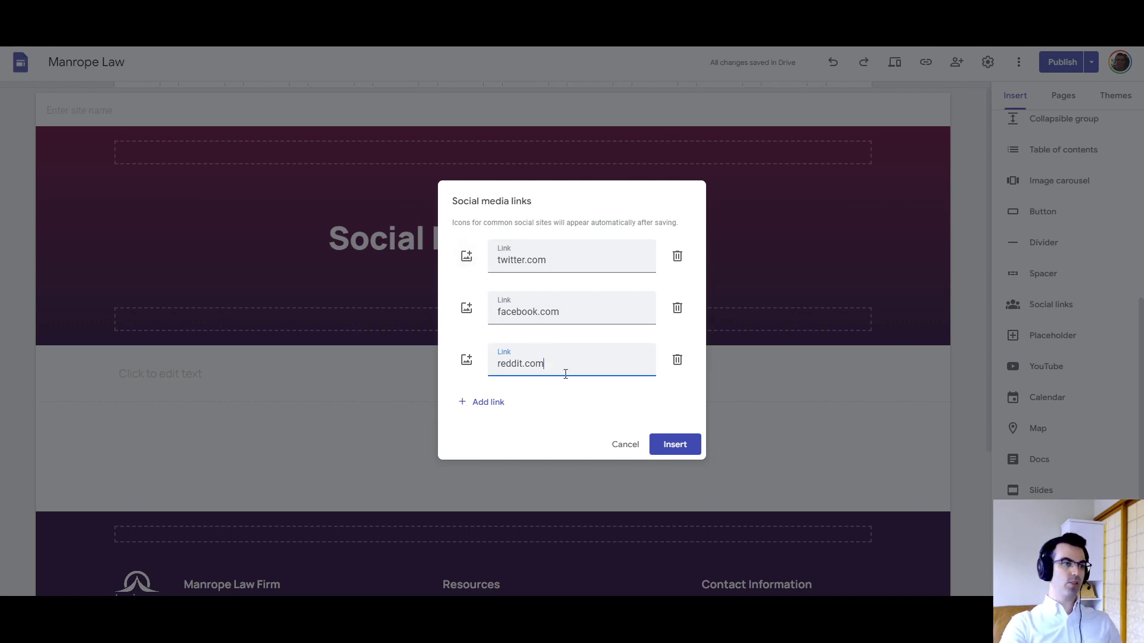
Look at the facebook link's image choices and close them without changing anything.
left_click_drag(569, 366, 488, 365)
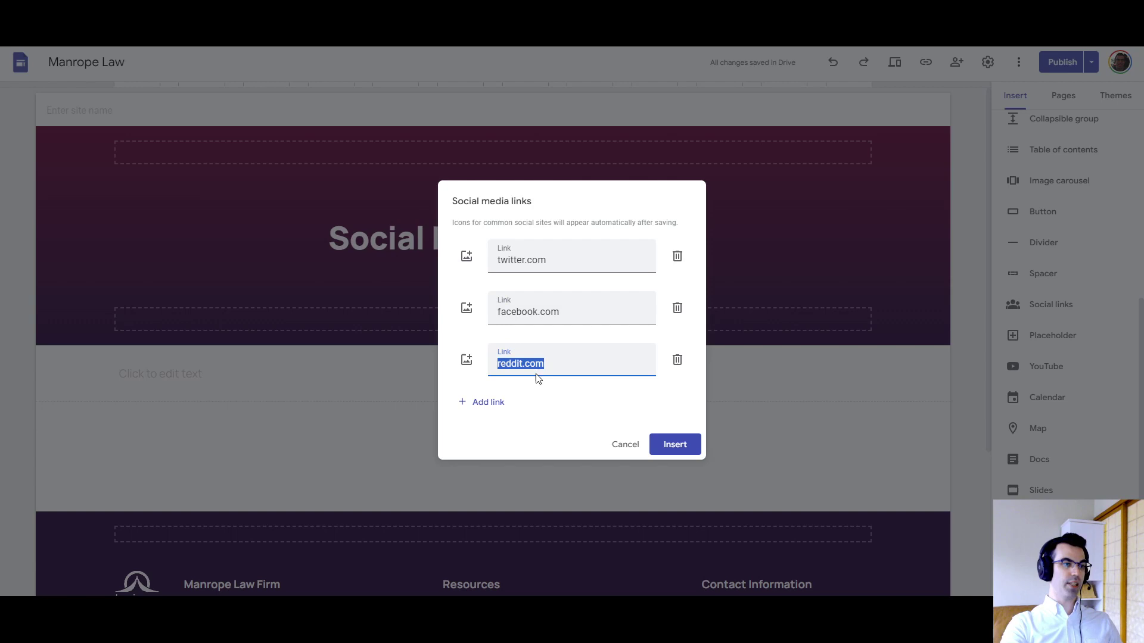
left_click(464, 311)
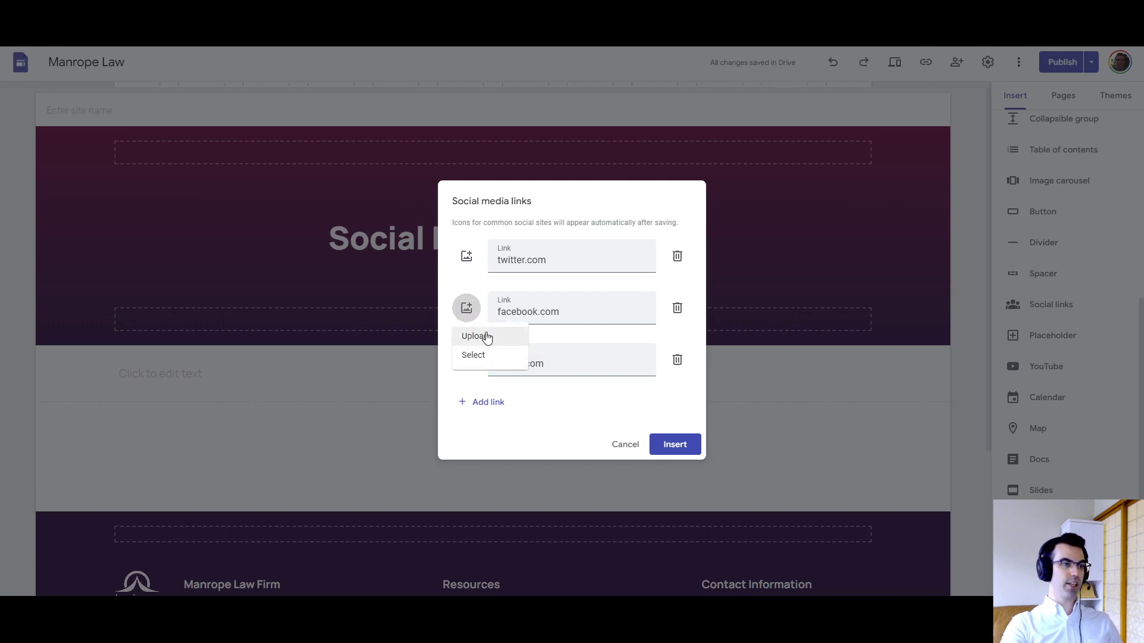
left_click(573, 365)
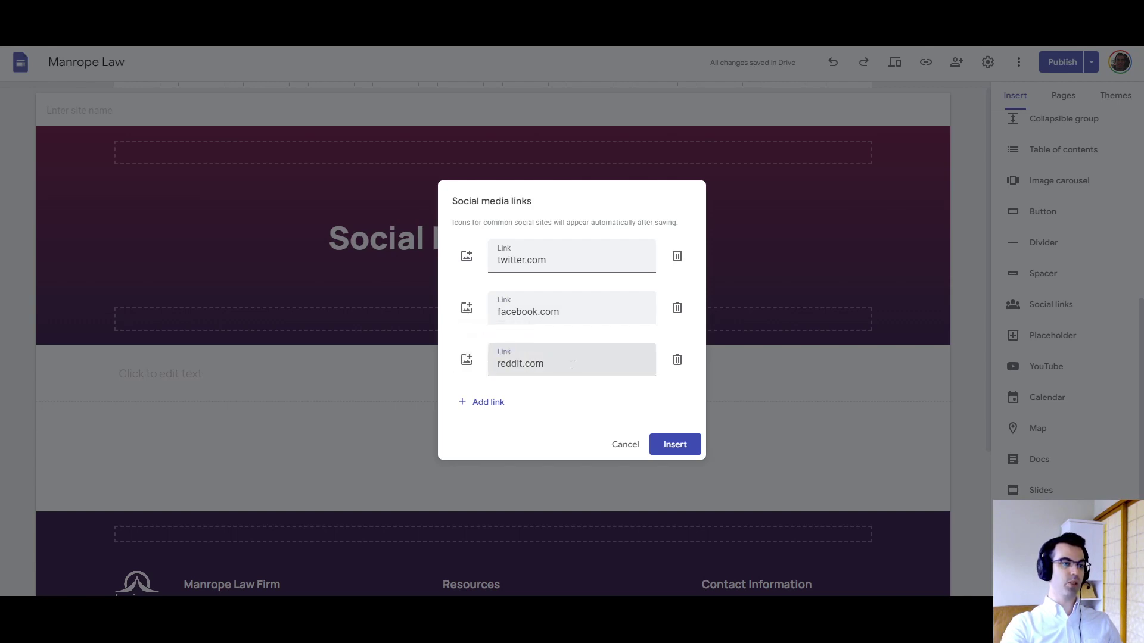
Add a fourth link field containing discord.com.
left_click(476, 402)
left_click(530, 381)
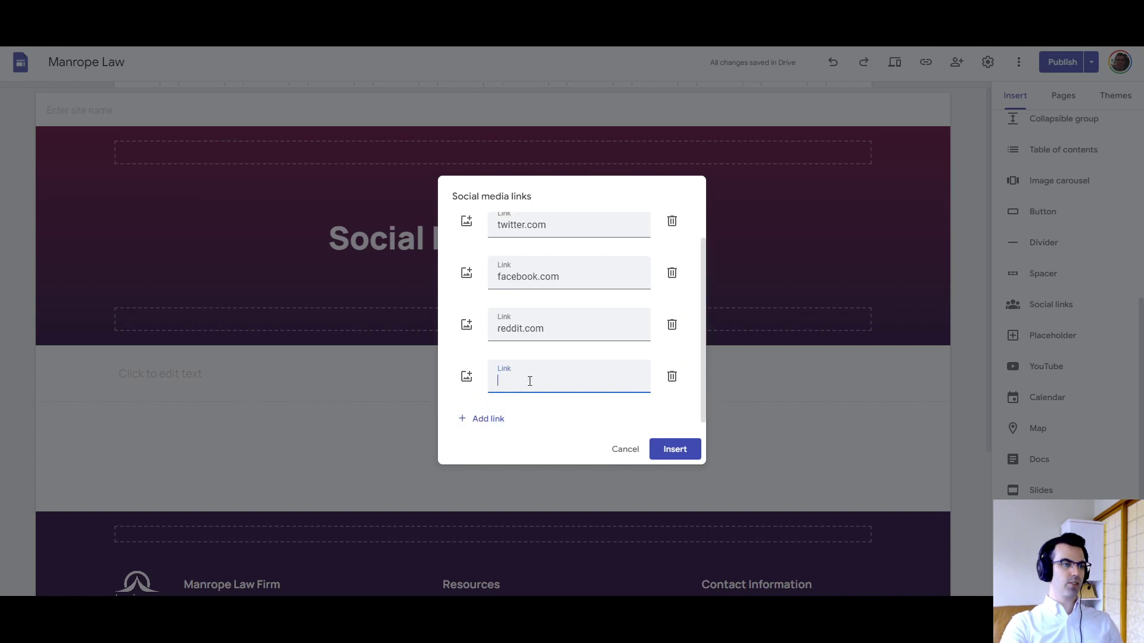
type("disc")
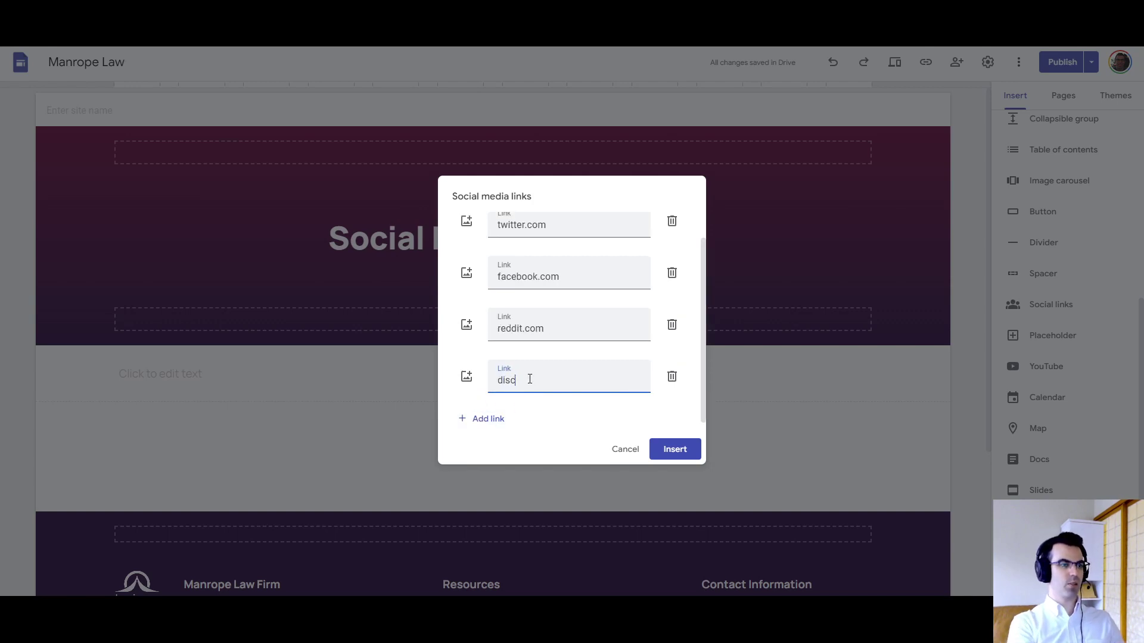
type("ord.com")
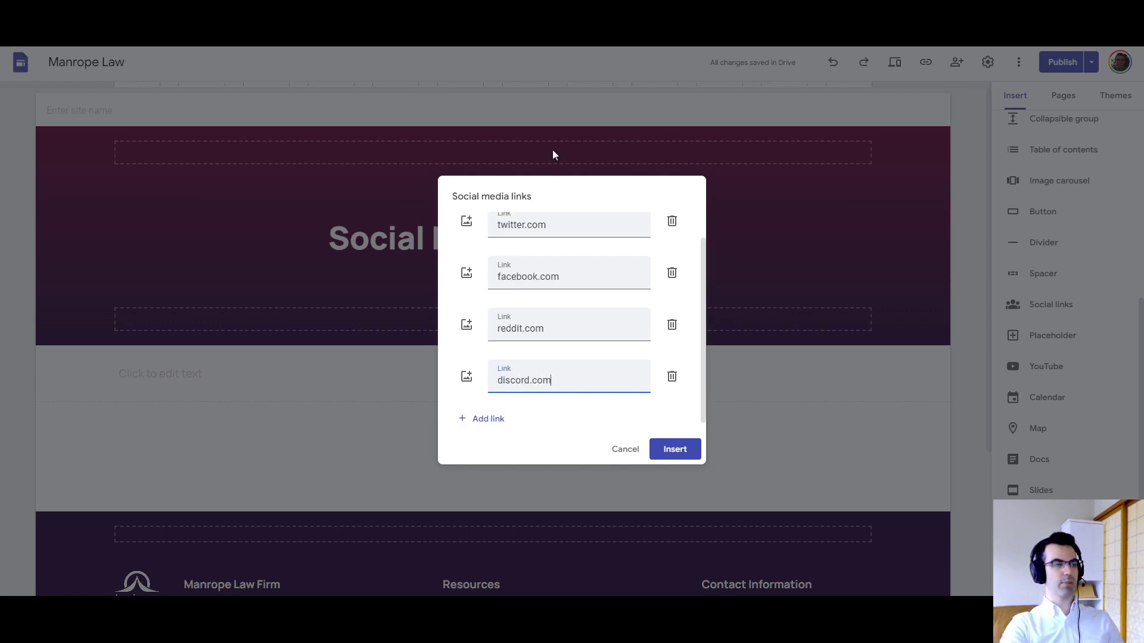
scroll(605, 322, "up", 1)
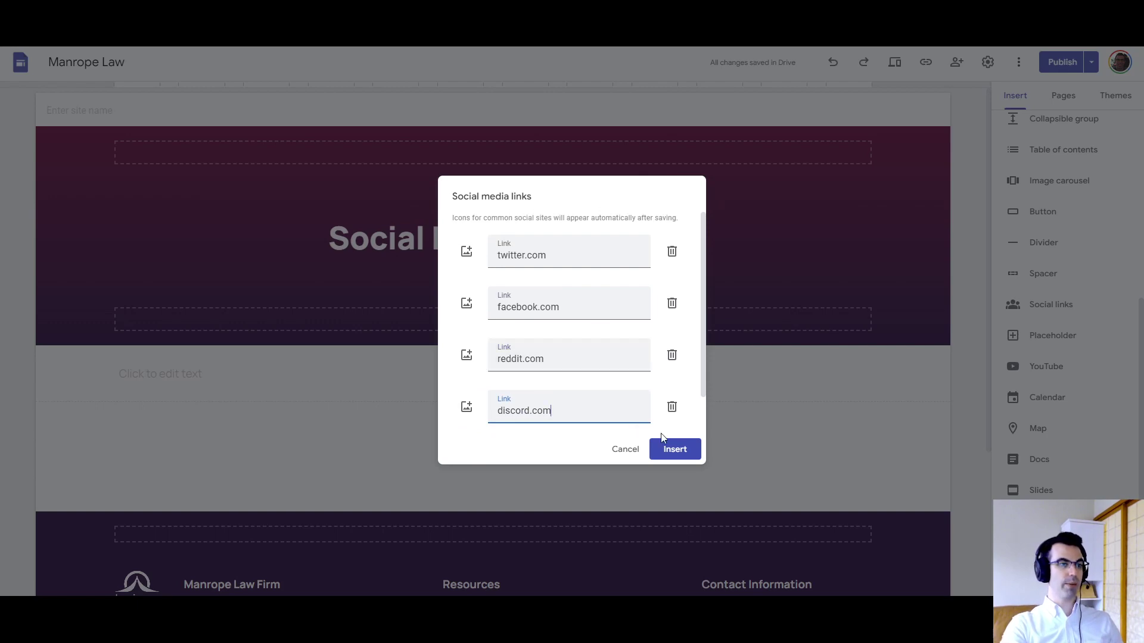
scroll(605, 379, "down", 1)
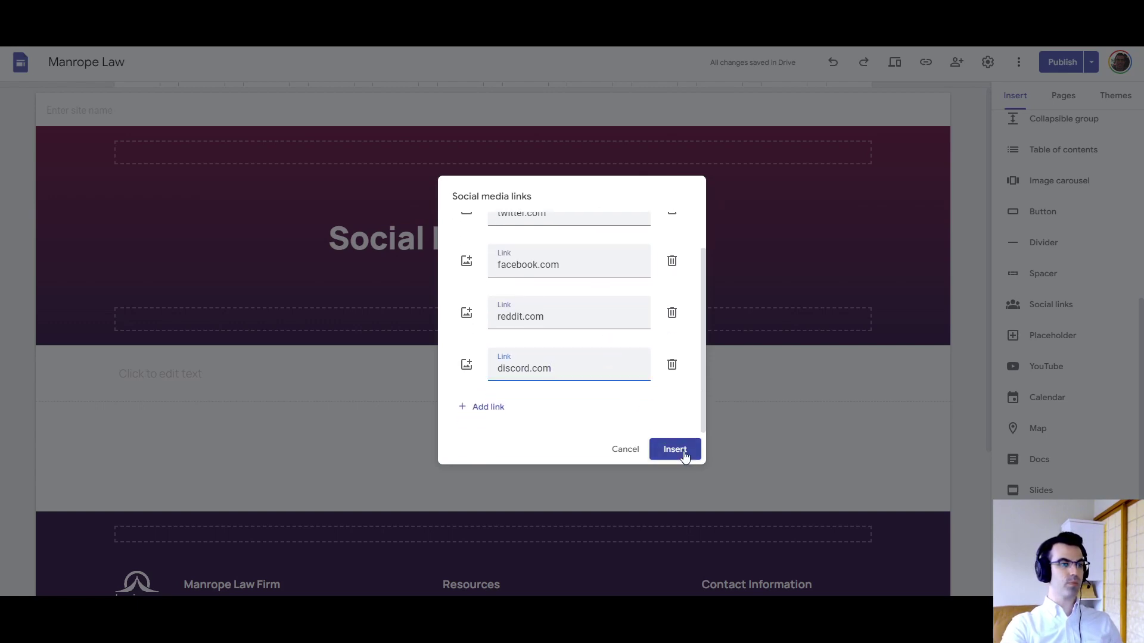
Insert the twitter, facebook, reddit and discord icon row and centre it beneath the banner.
left_click(675, 449)
scroll(486, 335, "down", 3)
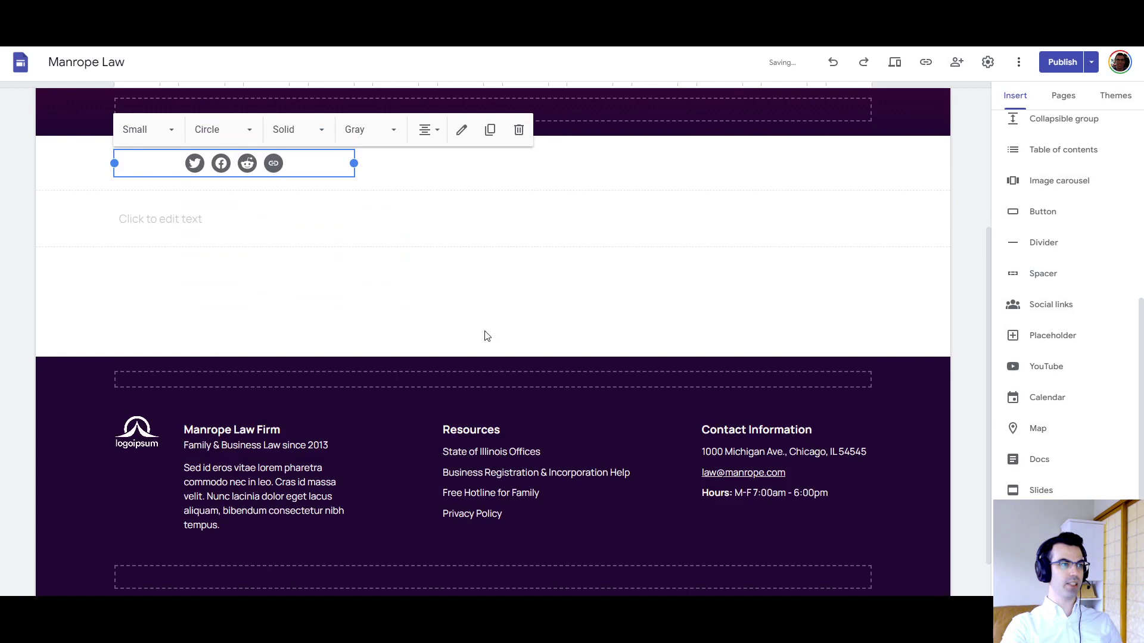
scroll(435, 312, "up", 1)
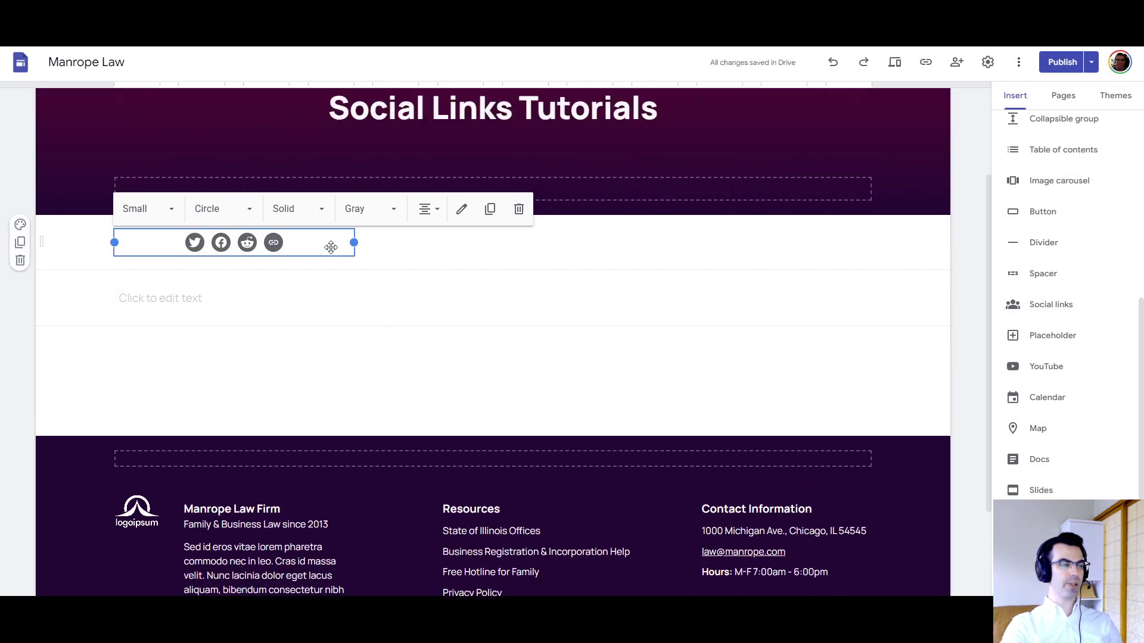
left_click_drag(249, 244, 556, 276)
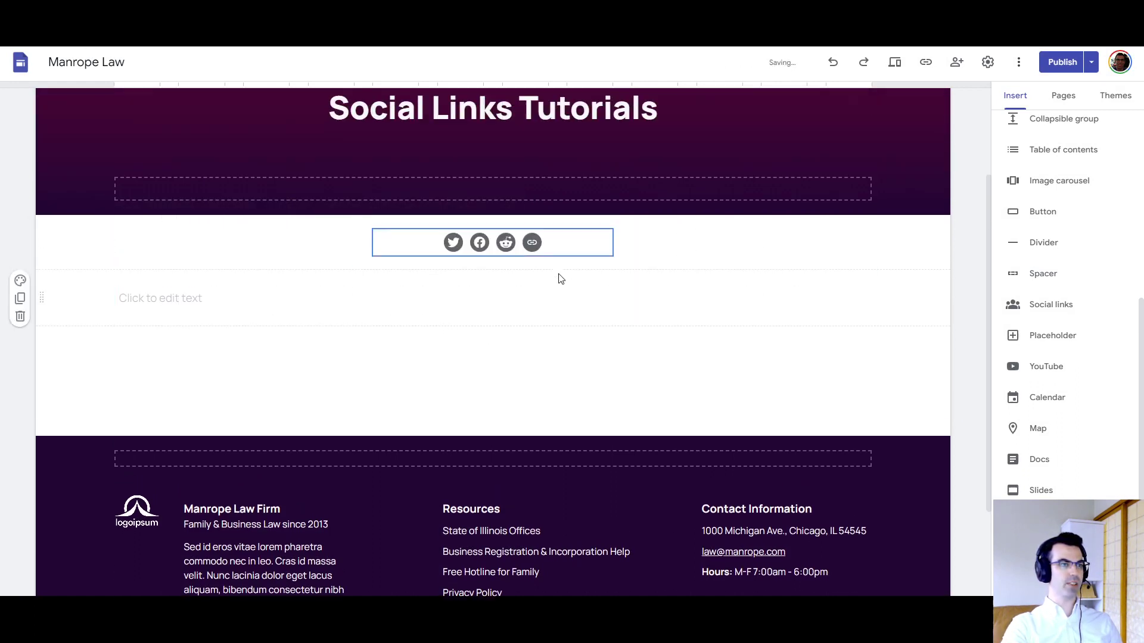
scroll(548, 352, "up", 1)
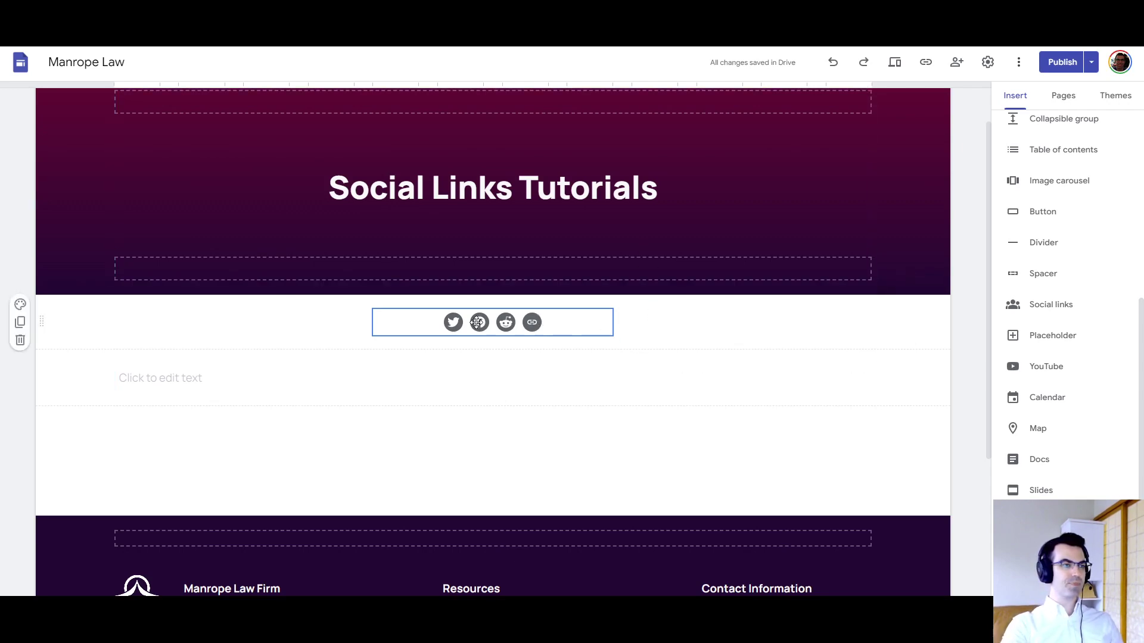
Browse the social links widget's icon shape, solid/outline style and colour options.
left_click(544, 322)
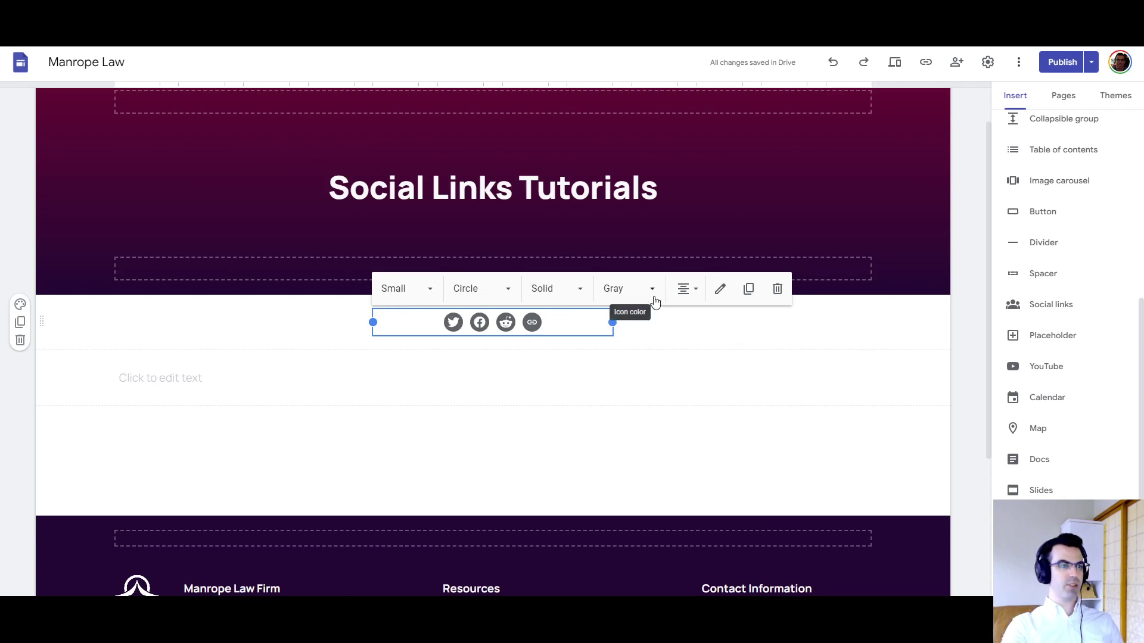
left_click(483, 290)
left_click(560, 294)
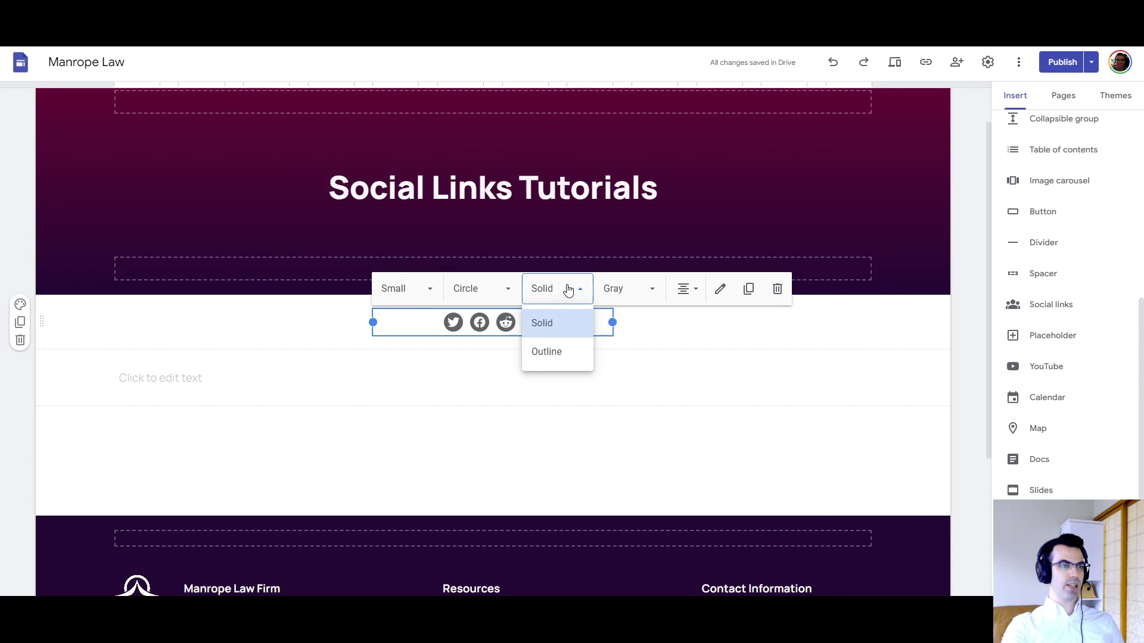
left_click(625, 289)
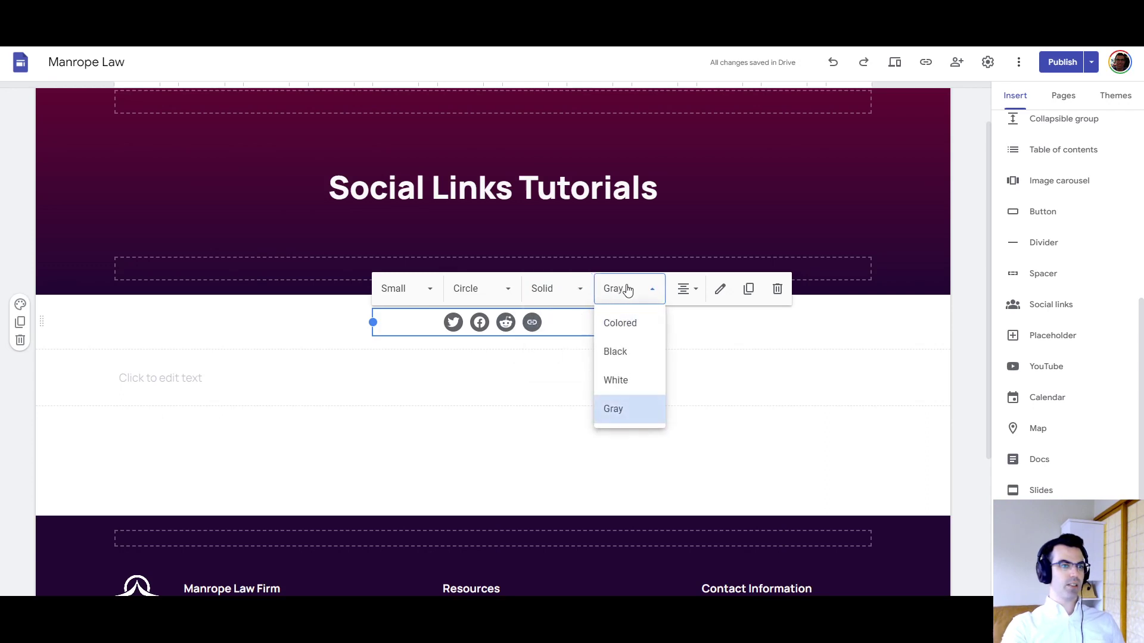
Deselect the widget and switch the side panel to the site's page list.
left_click(810, 424)
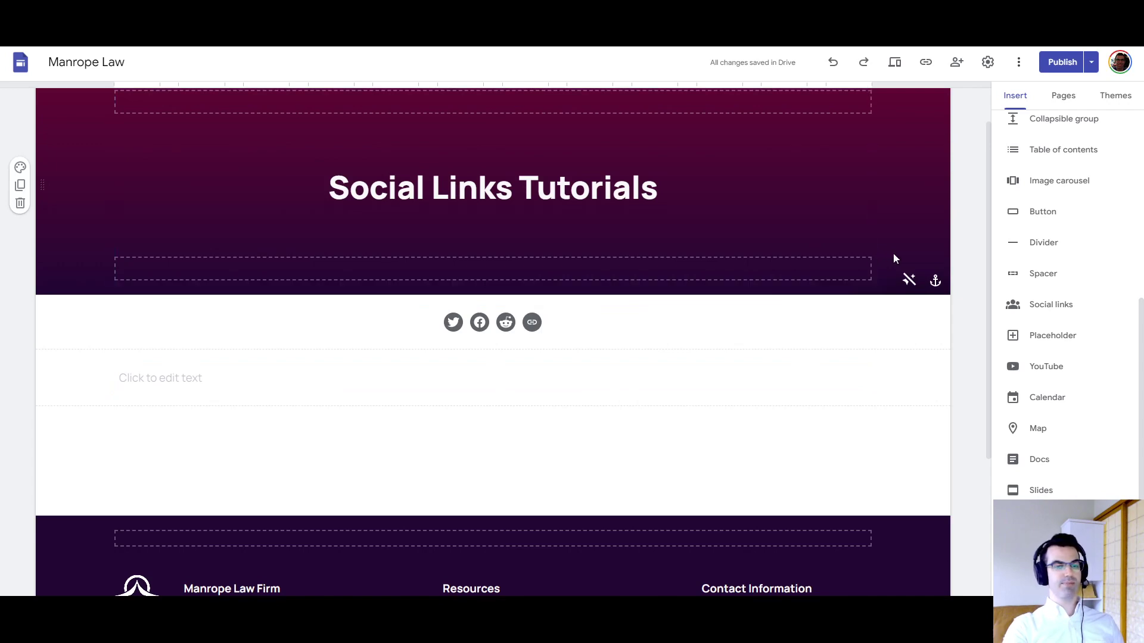
scroll(641, 379, "up", 1)
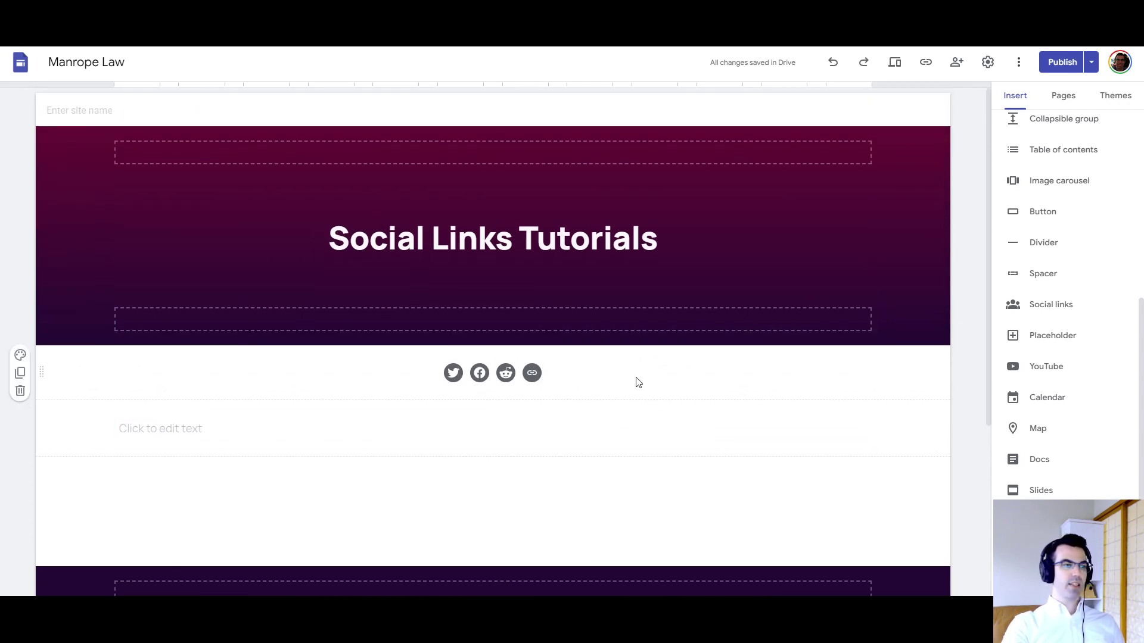
left_click(1060, 95)
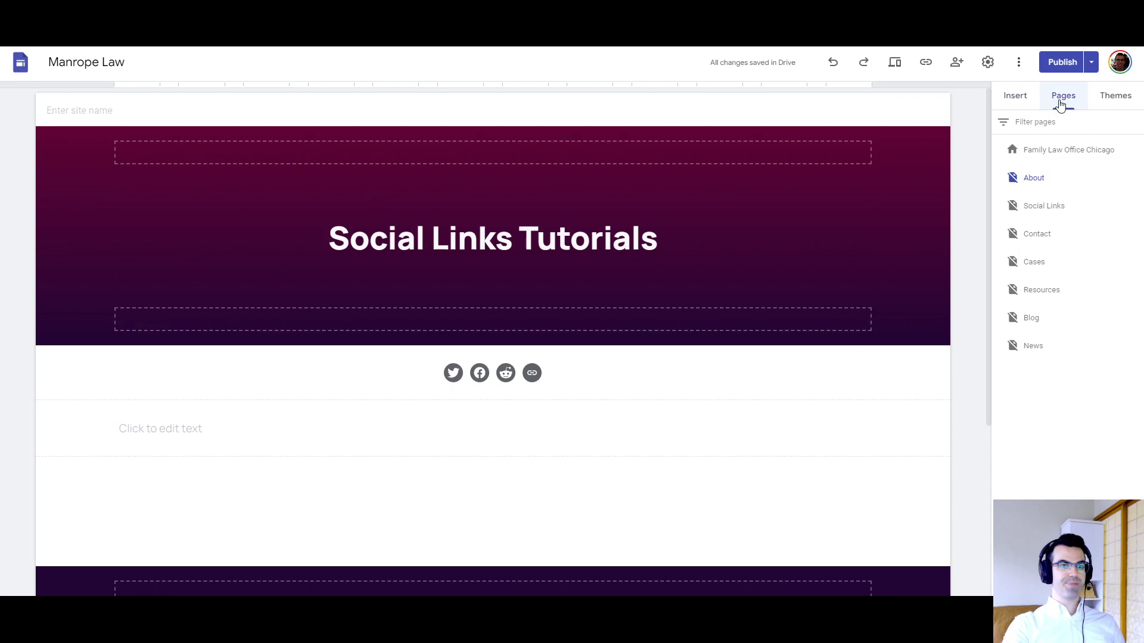
Open the Social Links page and scroll through its circle and square icon rows.
left_click(1065, 210)
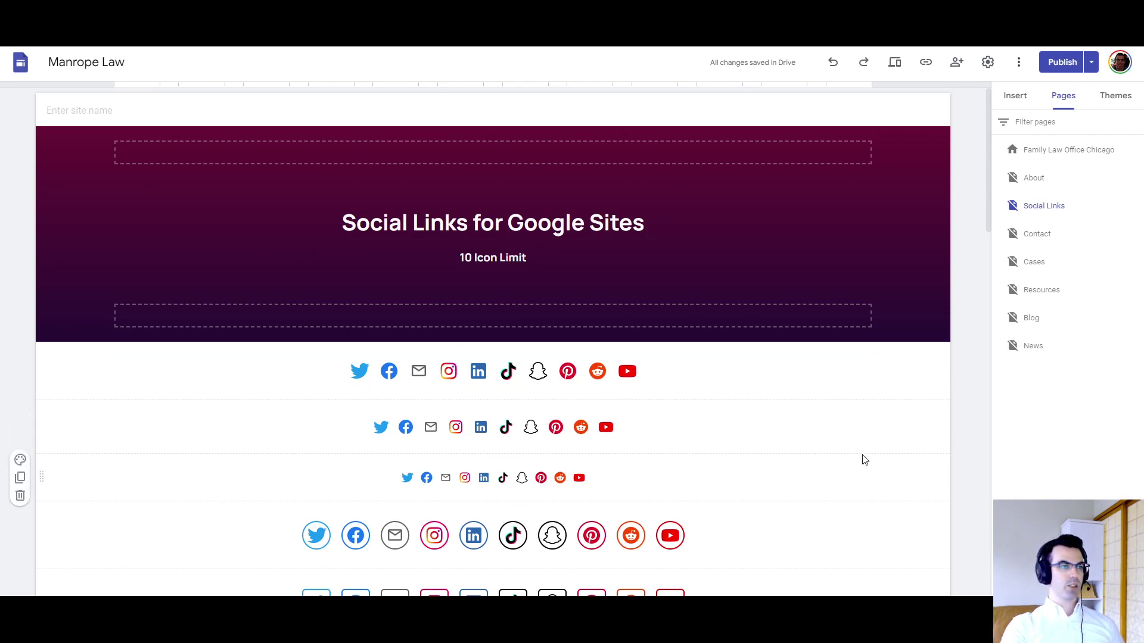
scroll(673, 346, "down", 3)
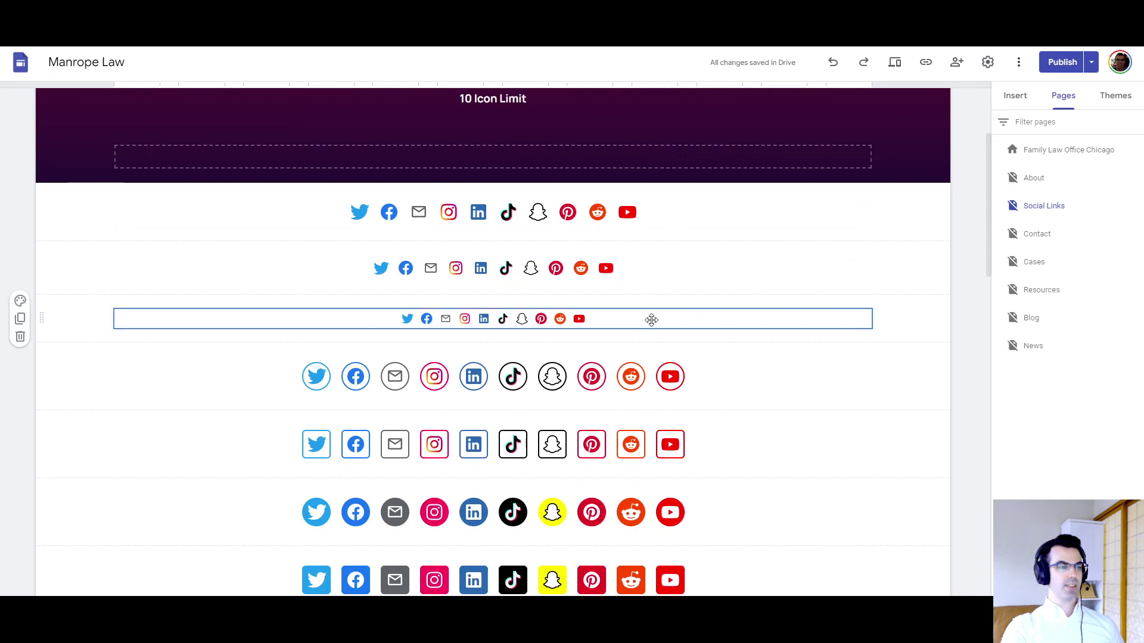
scroll(670, 333, "down", 2)
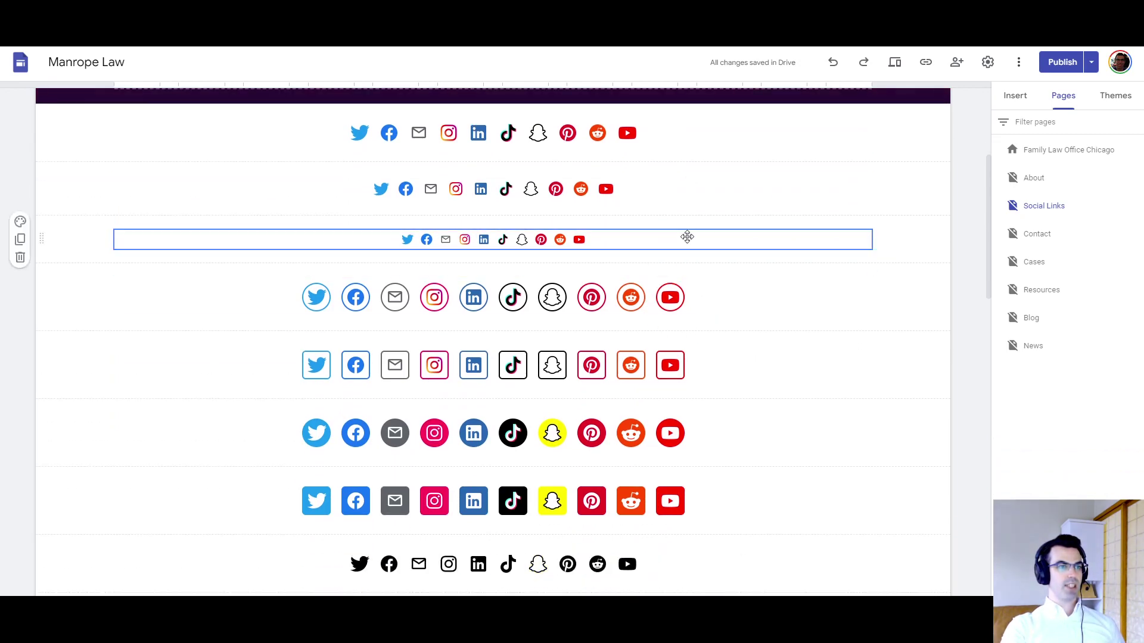
scroll(734, 298, "down", 2)
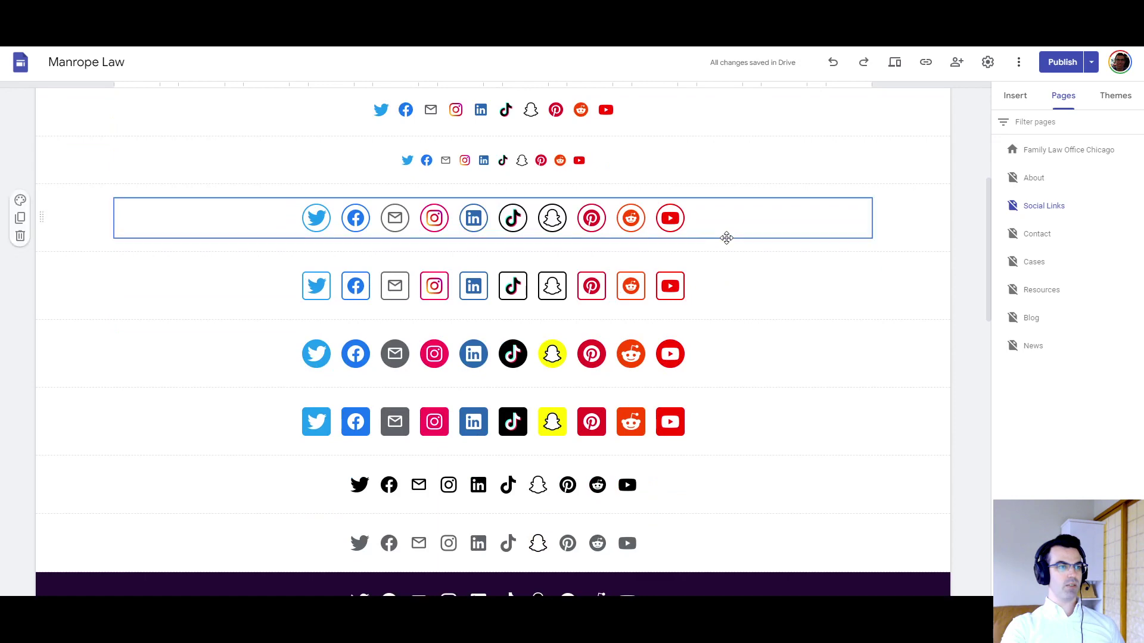
scroll(733, 286, "down", 2)
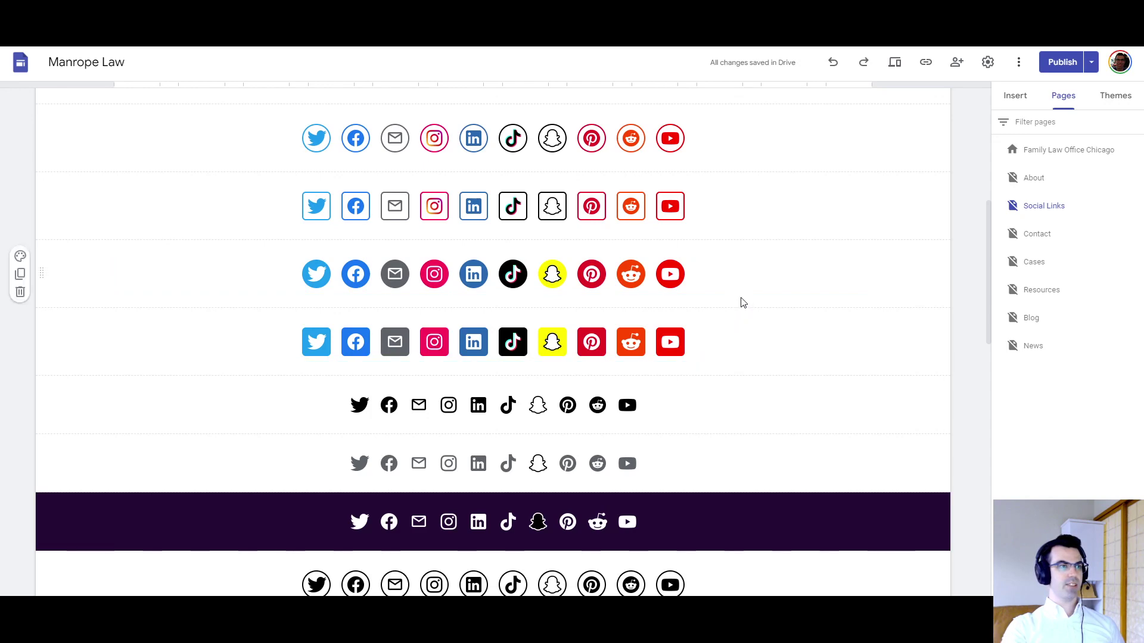
scroll(742, 358, "down", 2)
scroll(739, 334, "down", 2)
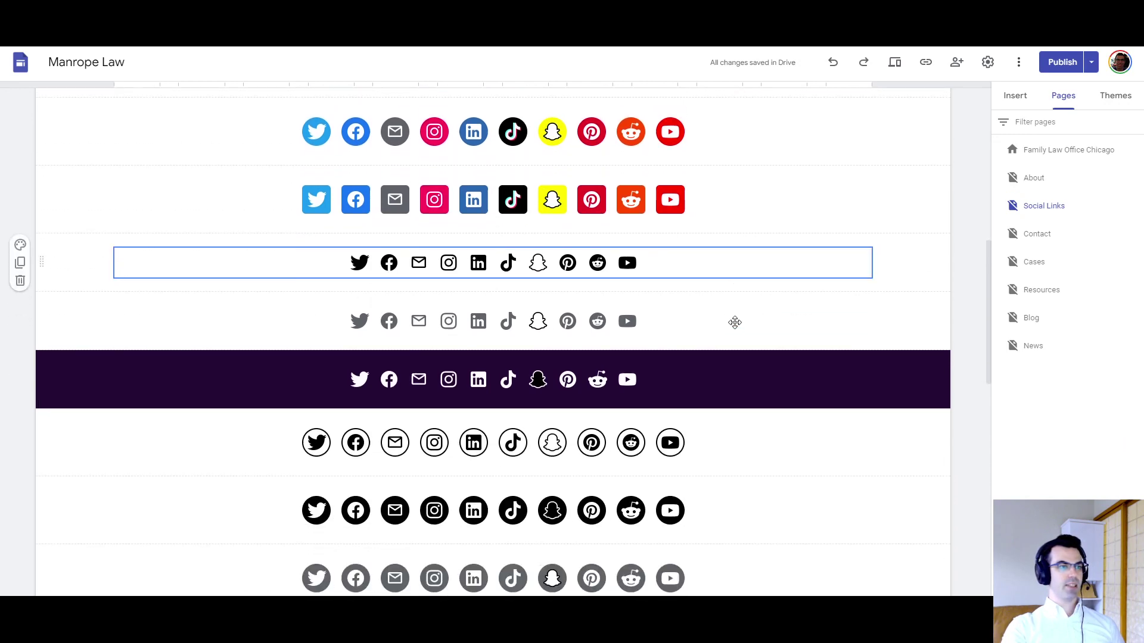
scroll(736, 280, "down", 2)
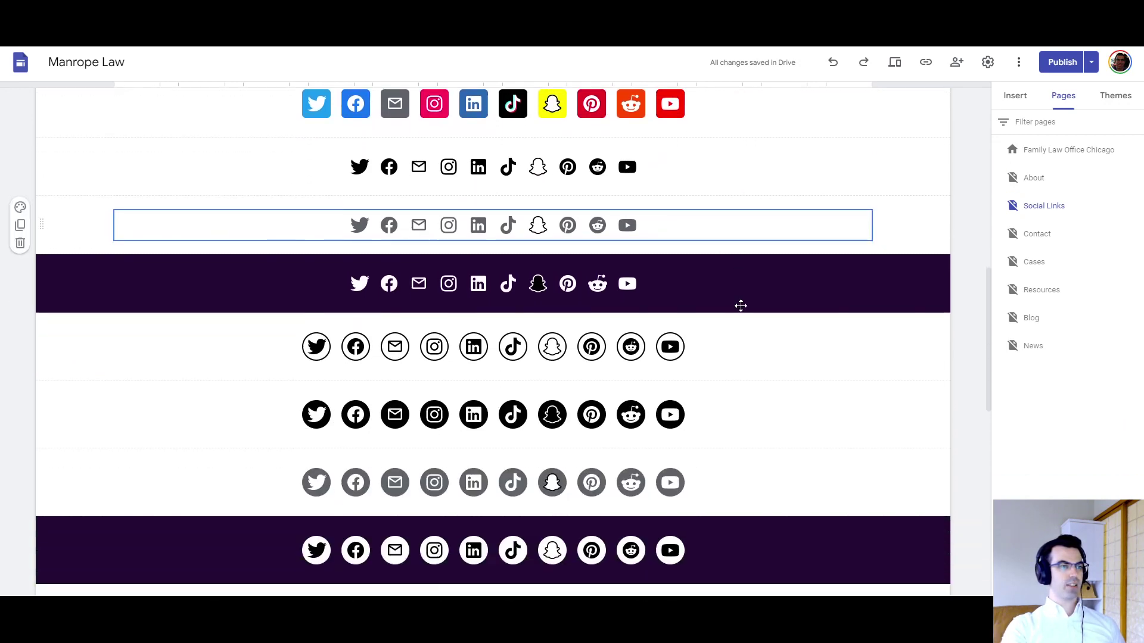
scroll(756, 307, "down", 2)
scroll(773, 296, "down", 2)
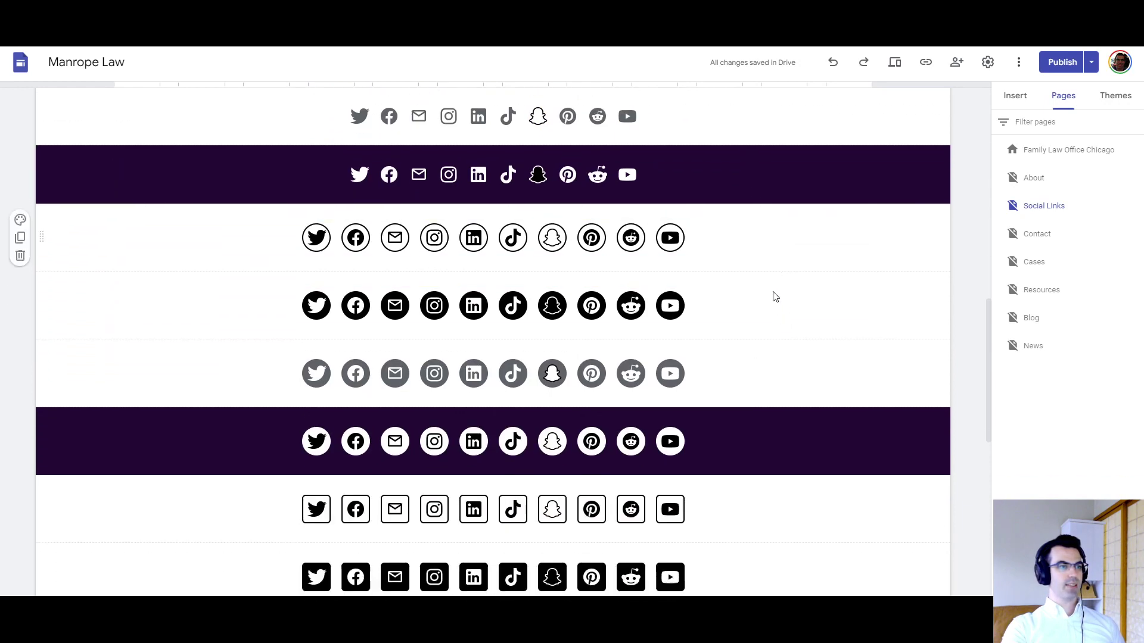
scroll(766, 283, "down", 2)
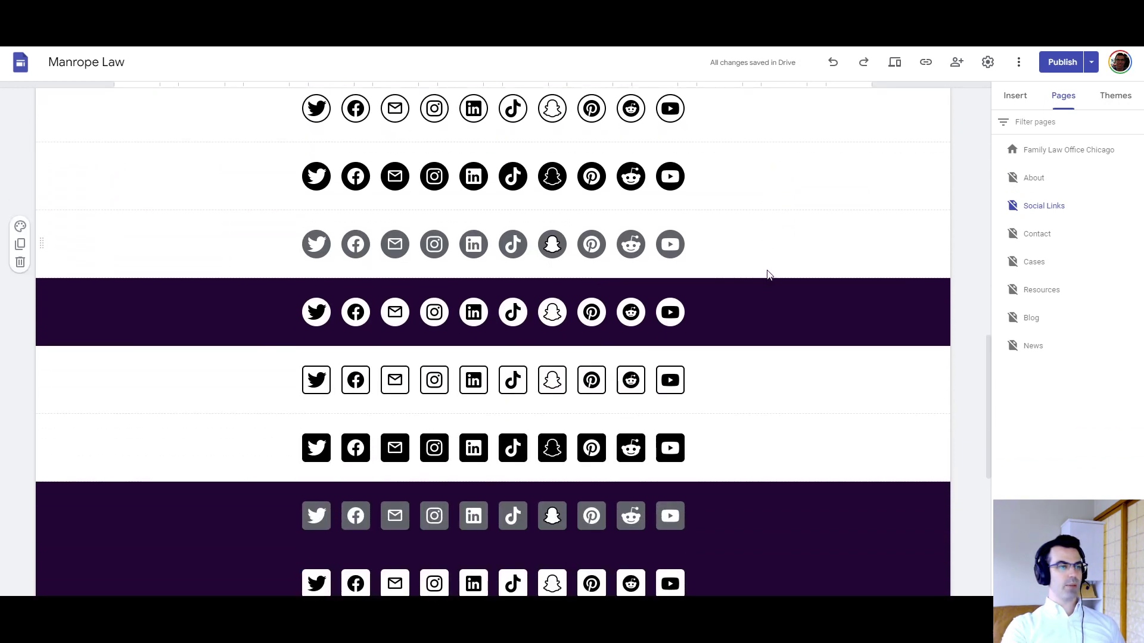
scroll(769, 274, "down", 2)
scroll(774, 277, "down", 2)
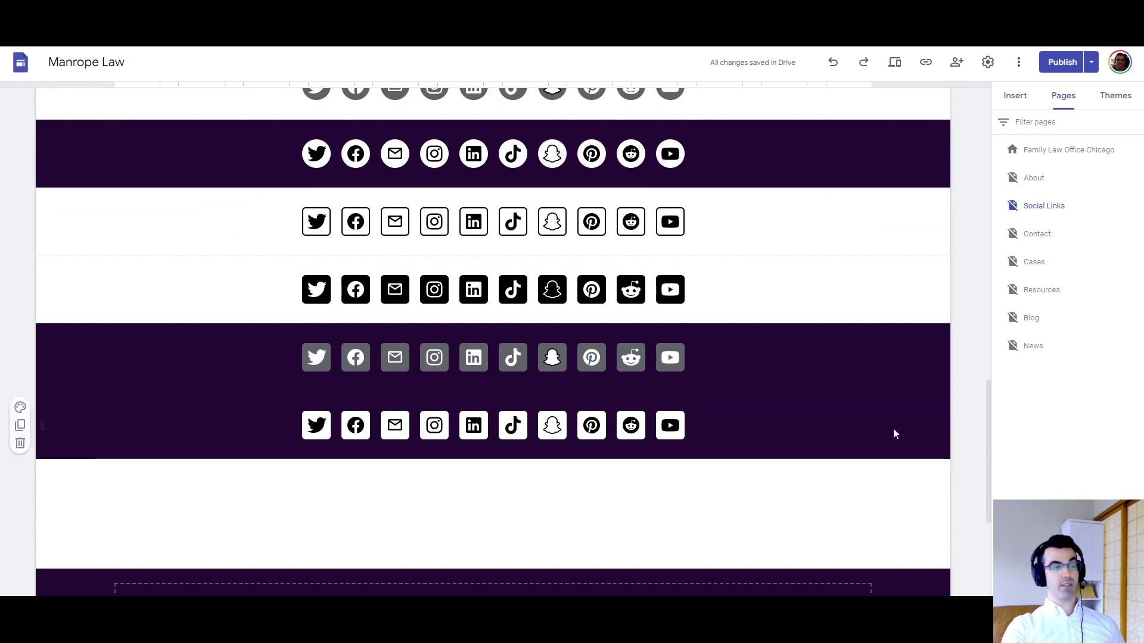
scroll(774, 304, "up", 4)
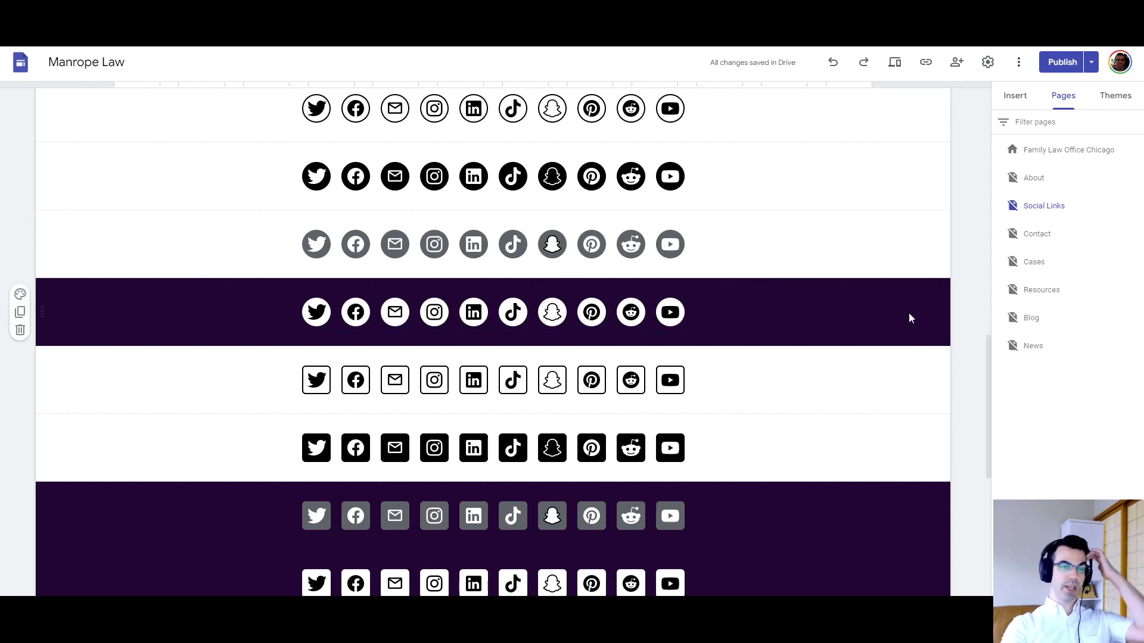
Return to the Insert panel and resize the solid coloured square icon row, keeping its ten icons on one line.
left_click(1015, 96)
left_click_drag(1047, 309, 815, 310)
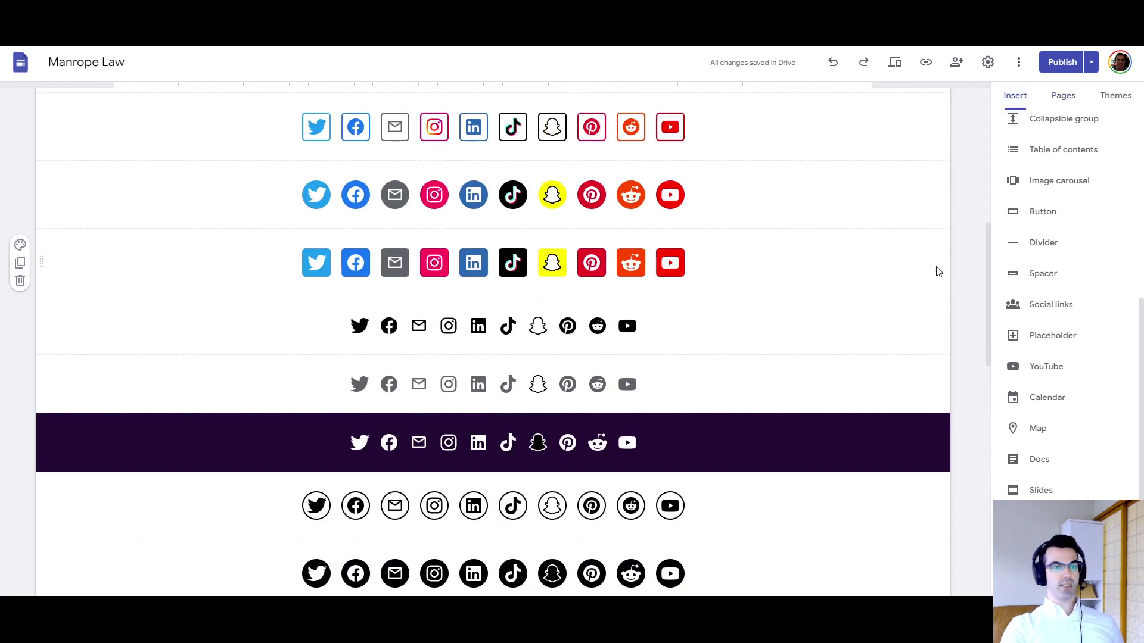
left_click(691, 271)
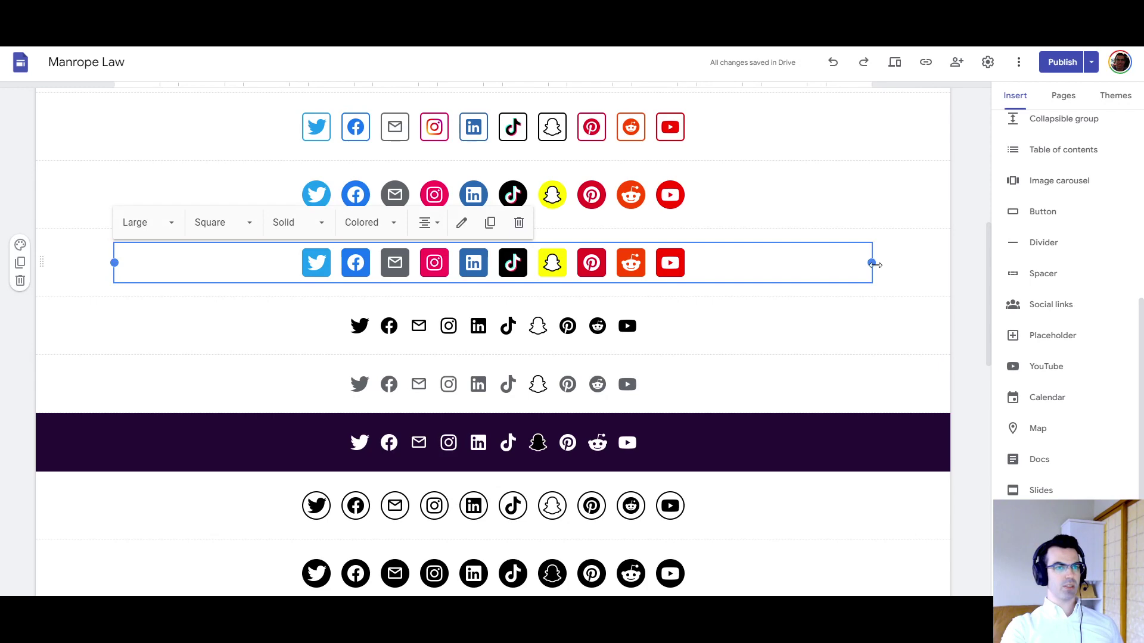
left_click_drag(875, 264, 310, 261)
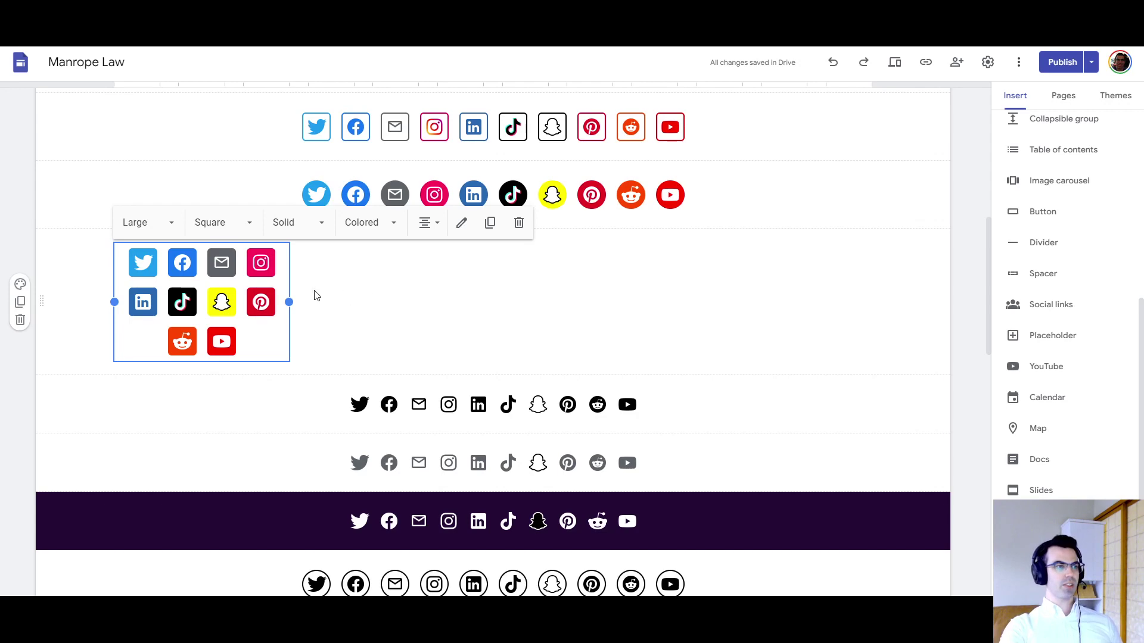
left_click_drag(290, 301, 767, 301)
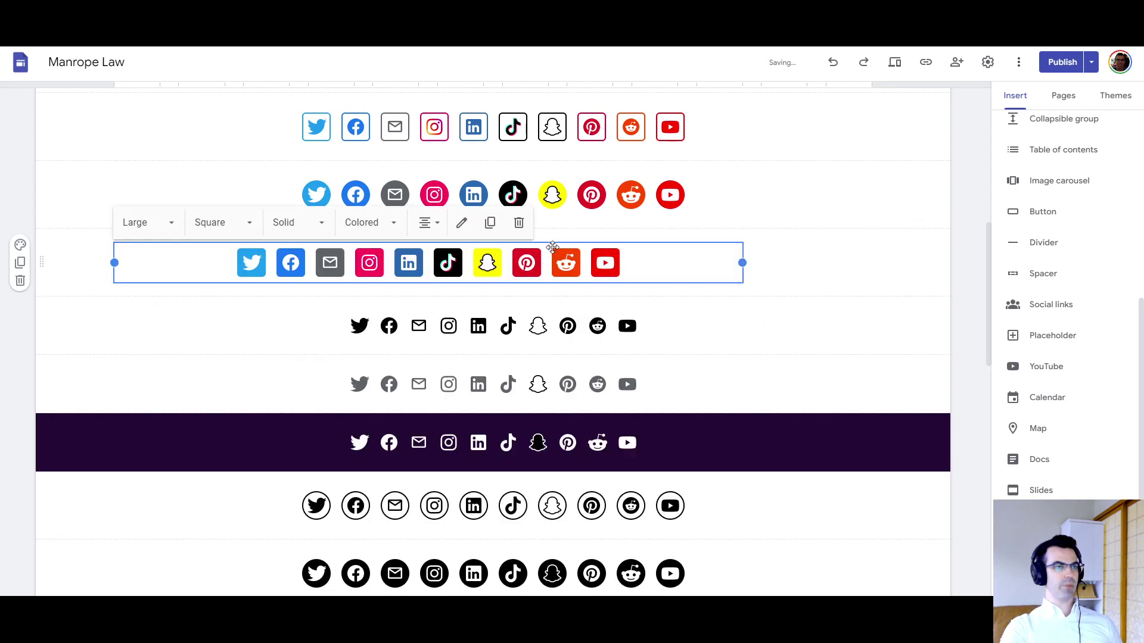
Set the coloured square icon row's alignment to Justify.
left_click(426, 225)
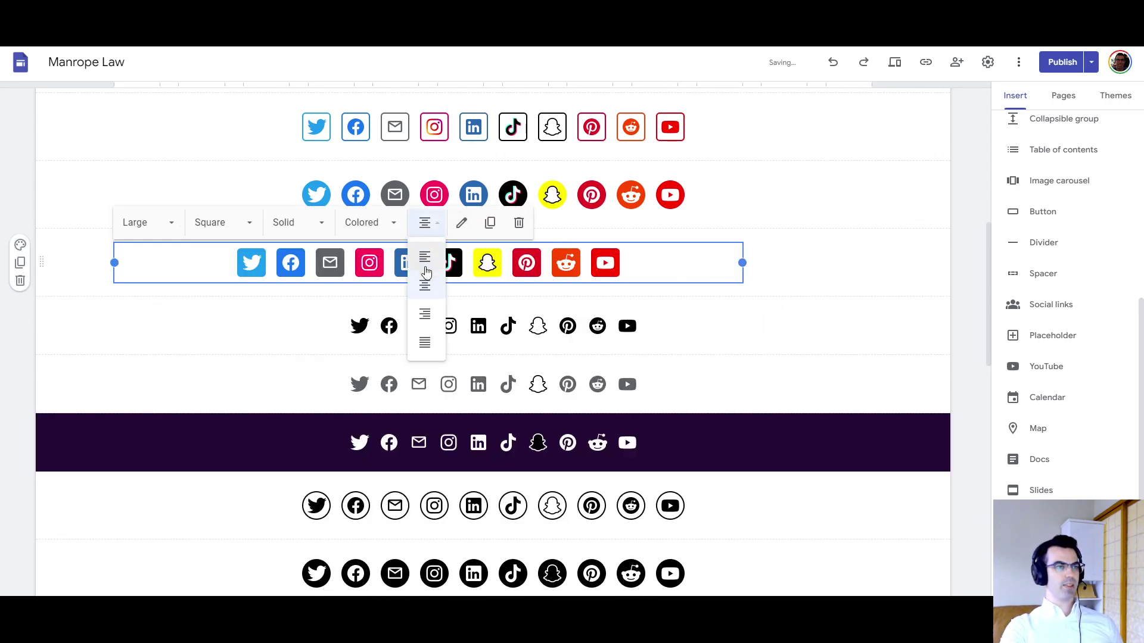
left_click(425, 343)
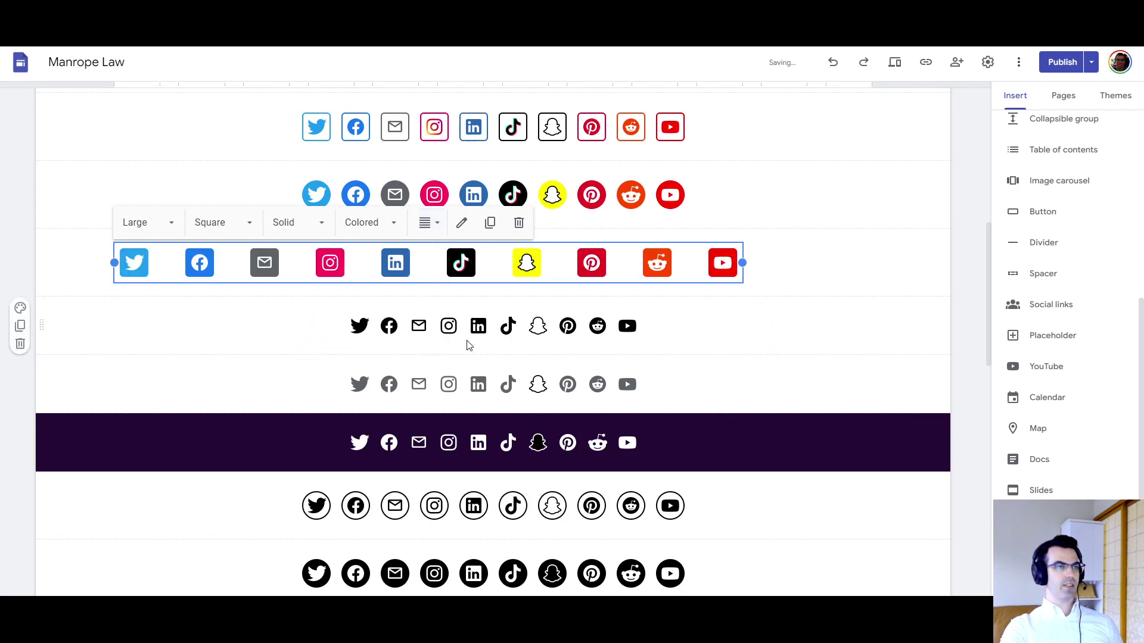
left_click(868, 268)
Stretch the icon row back to full content width and confirm it is still justified.
left_click(728, 264)
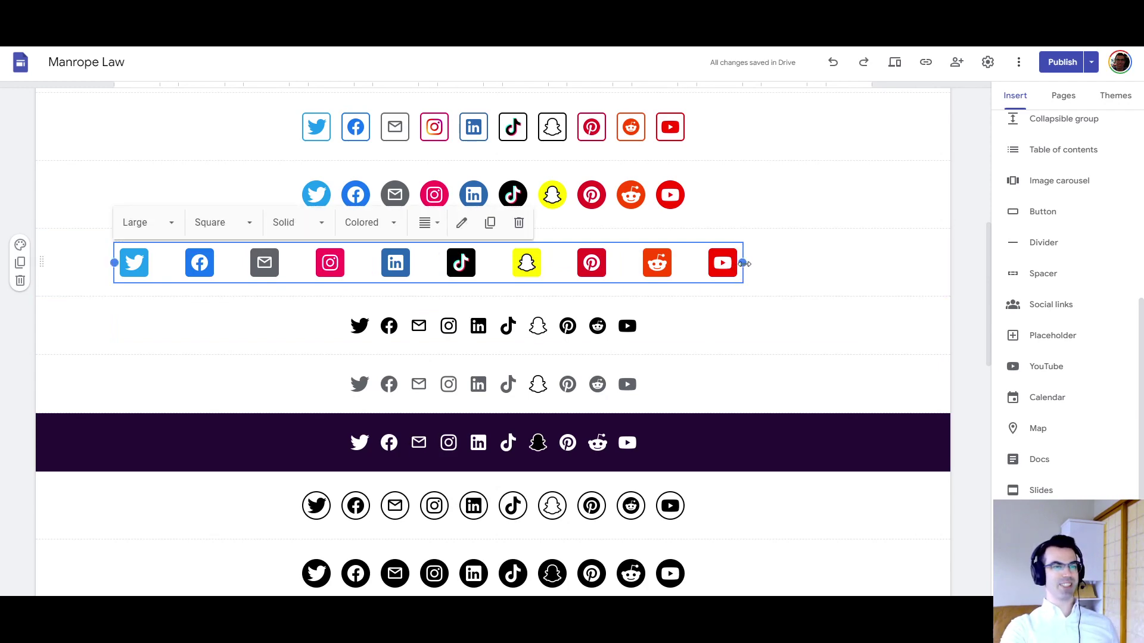
left_click_drag(744, 263, 897, 263)
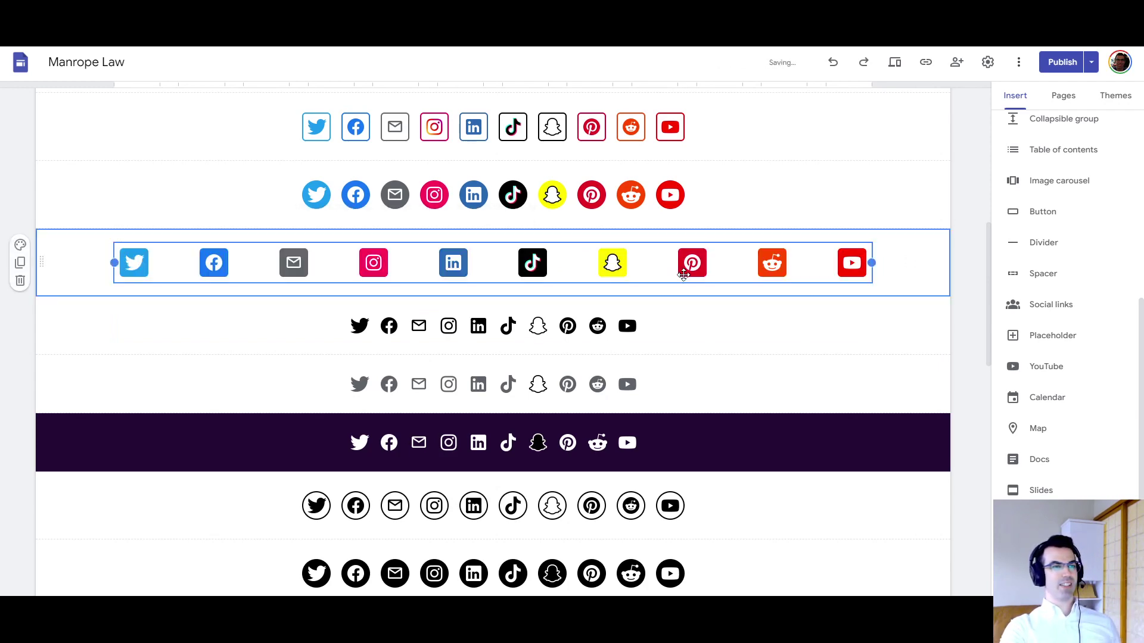
left_click(425, 223)
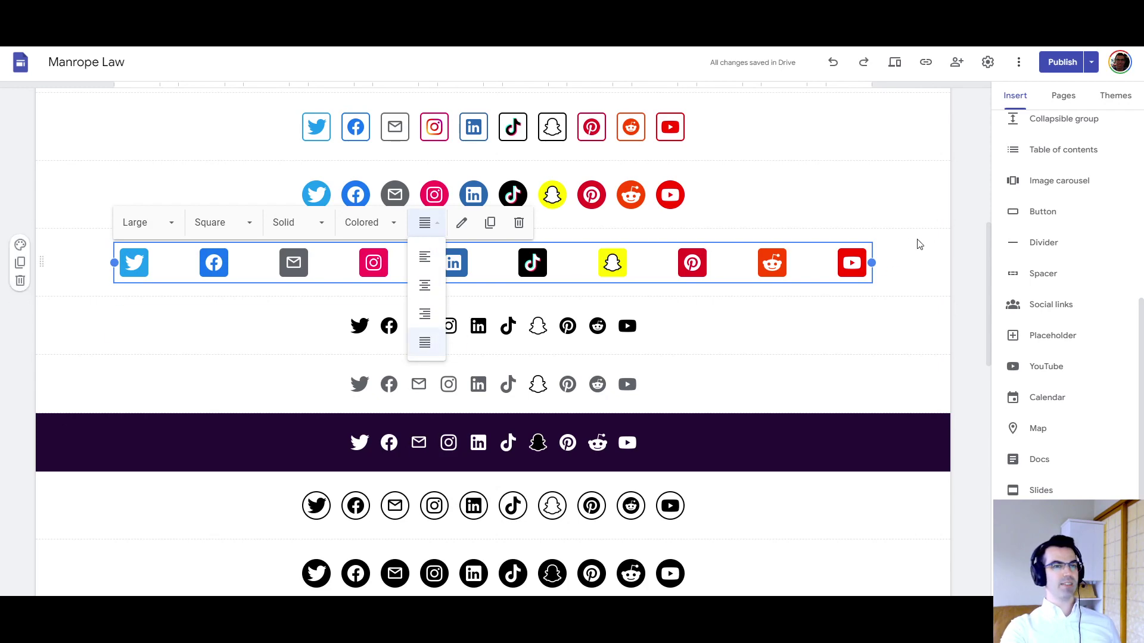
left_click(927, 263)
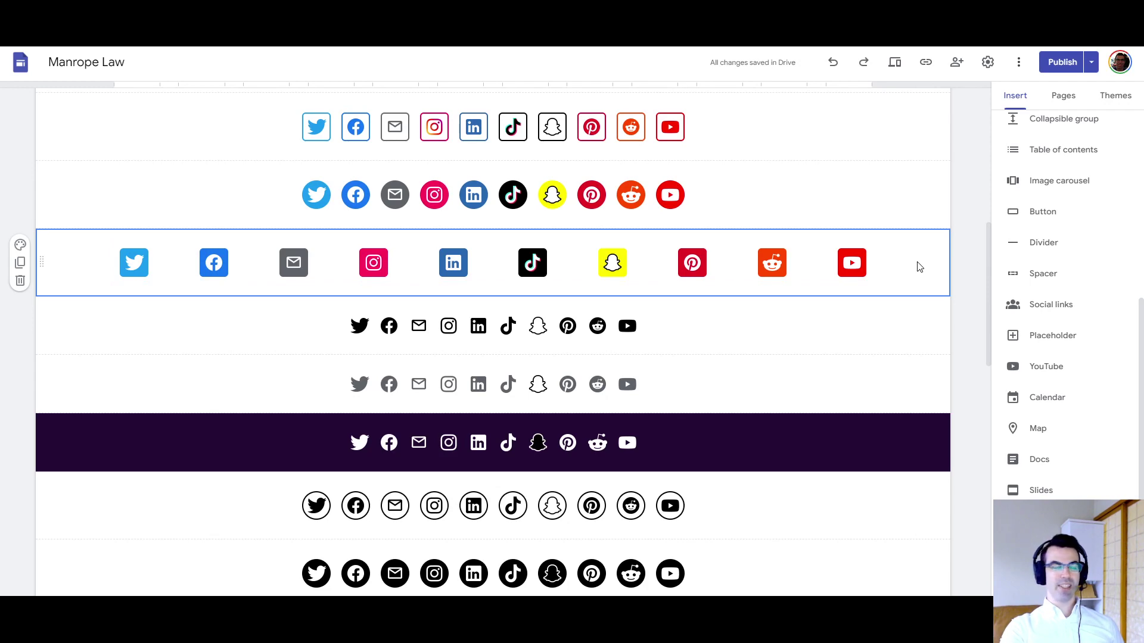
scroll(834, 291, "up", 3)
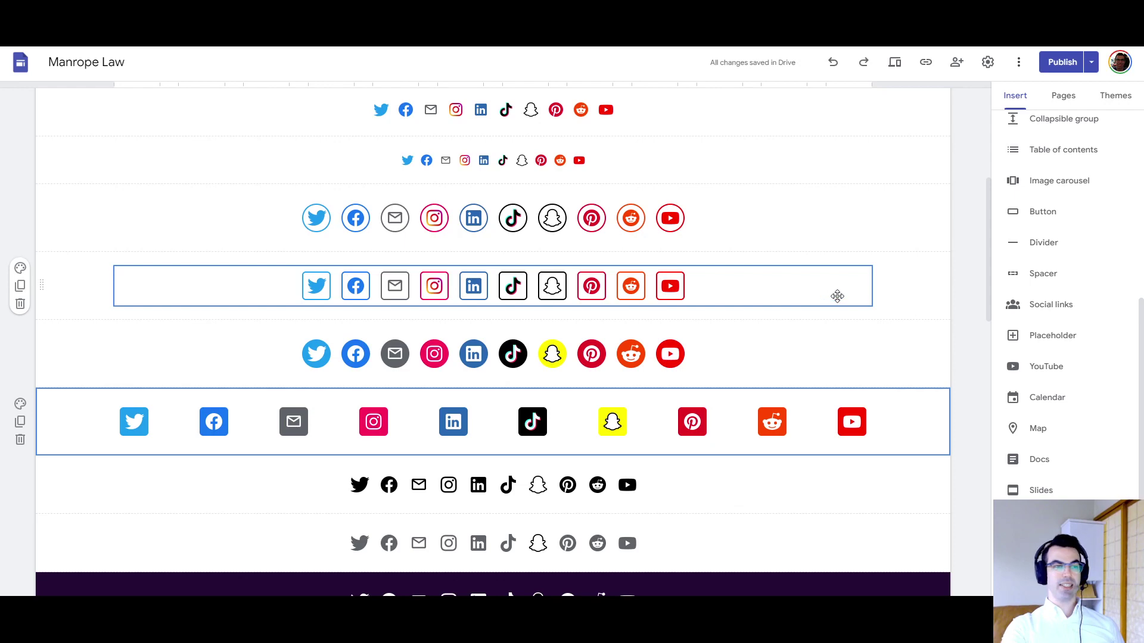
scroll(830, 301, "up", 4)
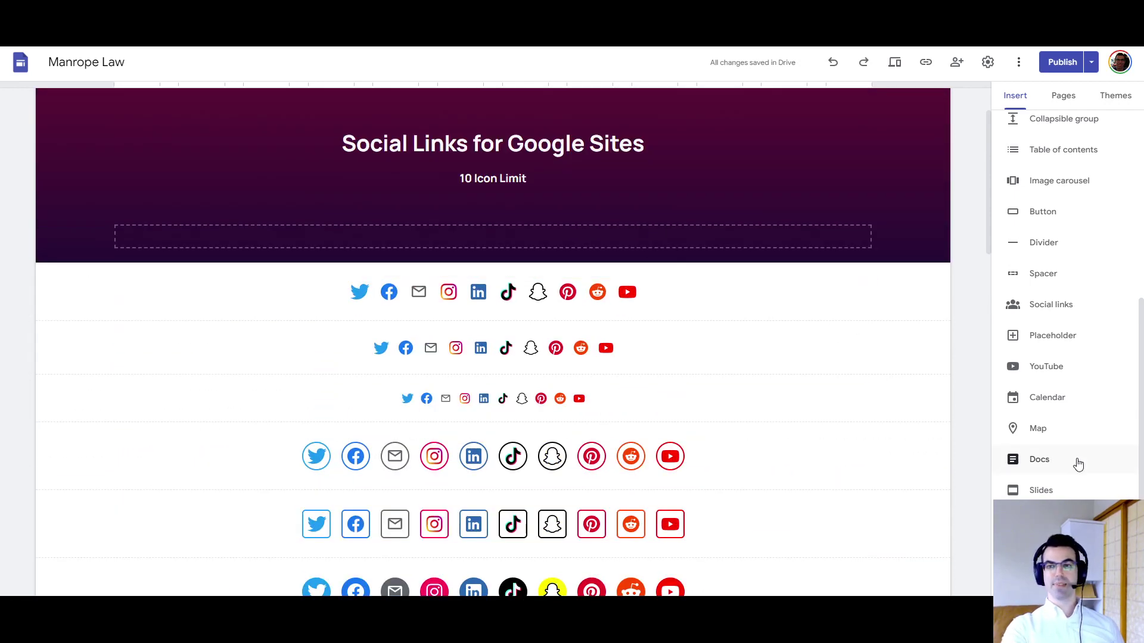
scroll(873, 388, "up", 2)
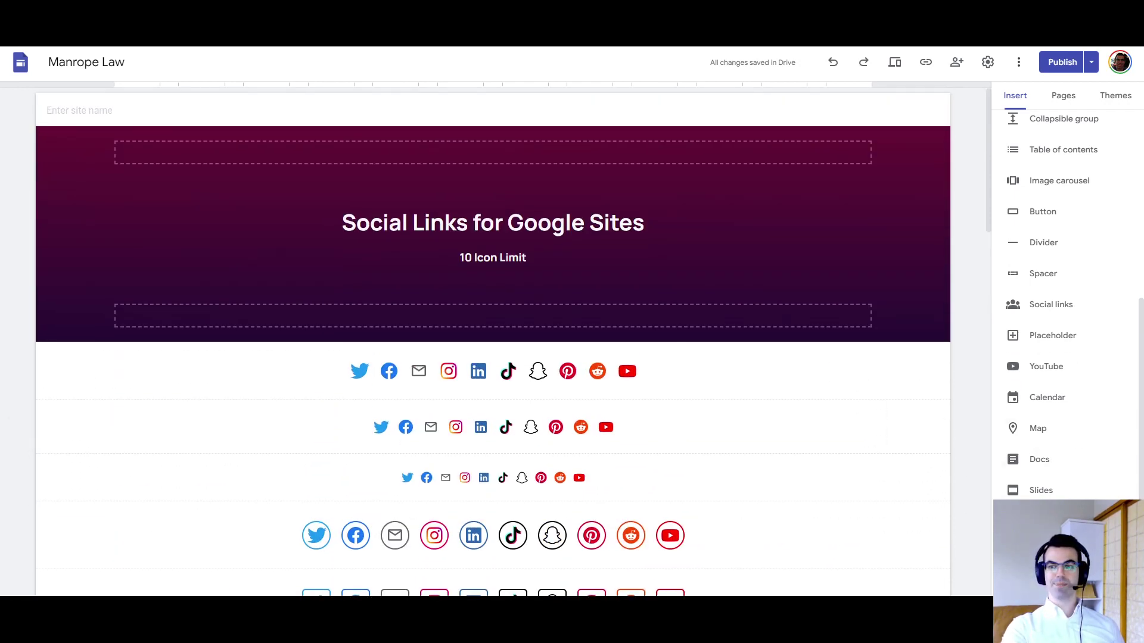